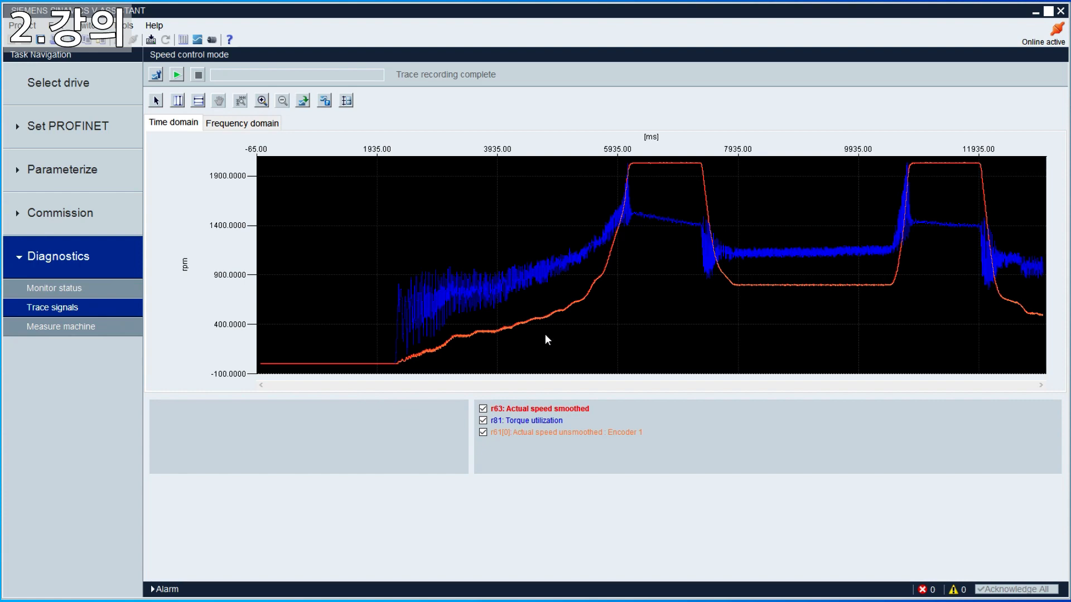
# Zoom in on the rising speed curve around 5,780 ms and restore the full time-domain trace.
pyautogui.click(262, 101)
pyautogui.click(262, 102)
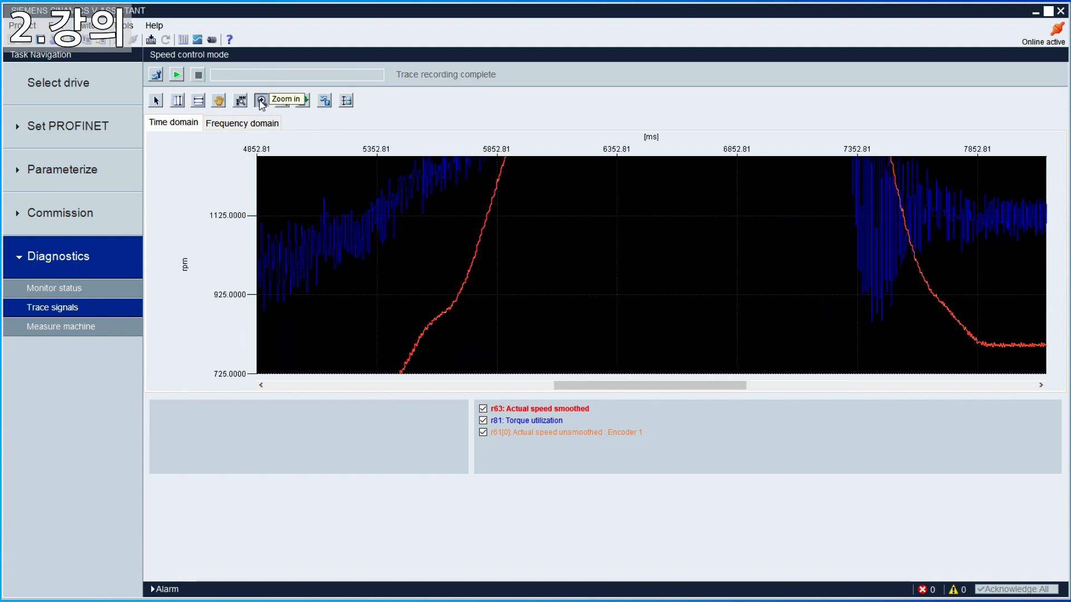
pyautogui.moveTo(409, 234); pyautogui.dragTo(601, 254)
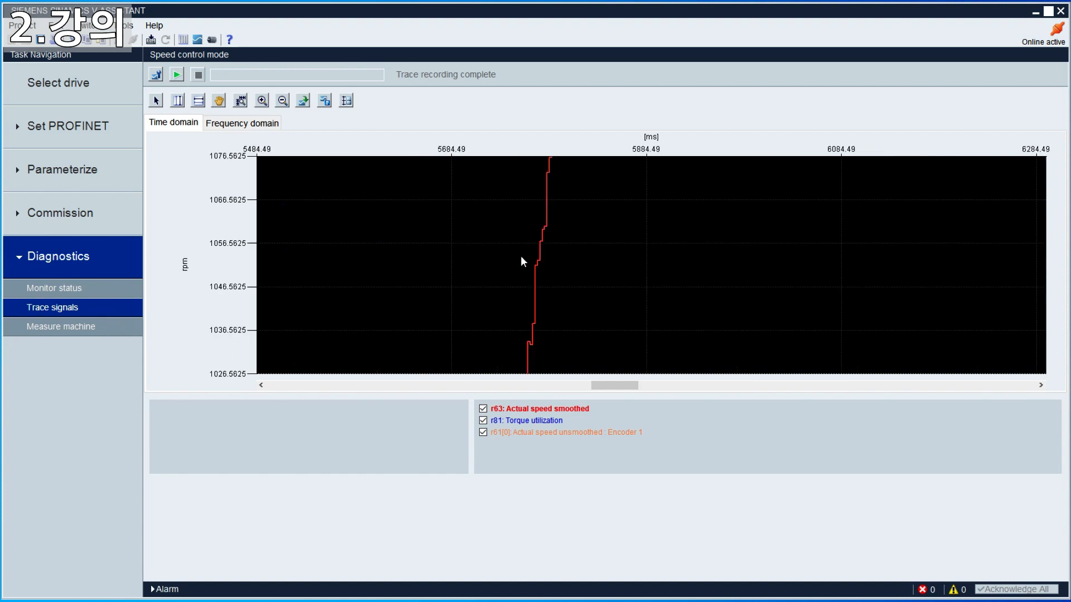
pyautogui.moveTo(406, 199); pyautogui.dragTo(675, 332)
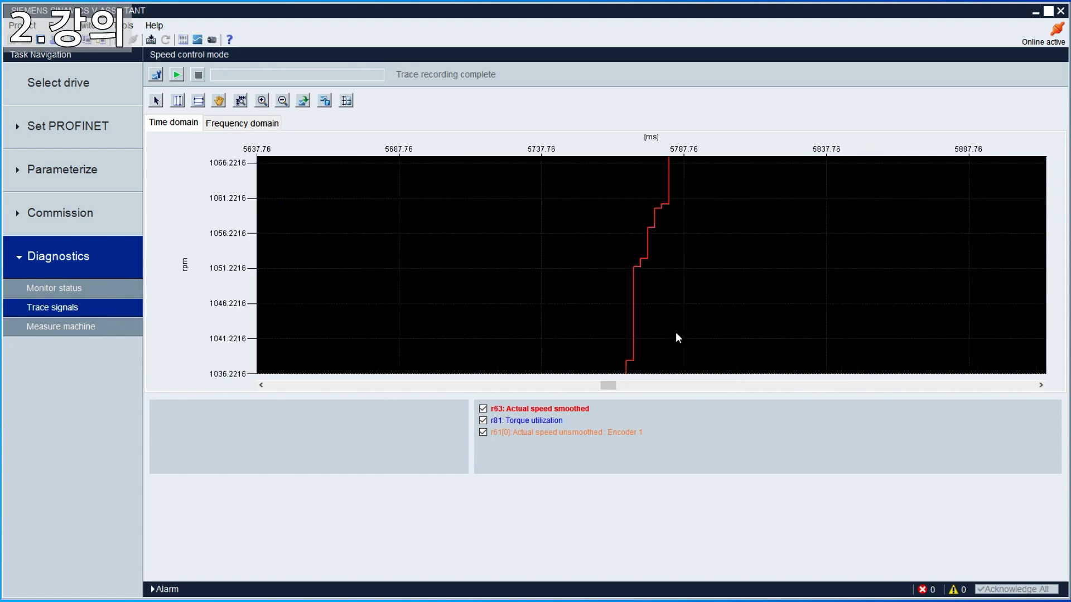
pyautogui.click(240, 102)
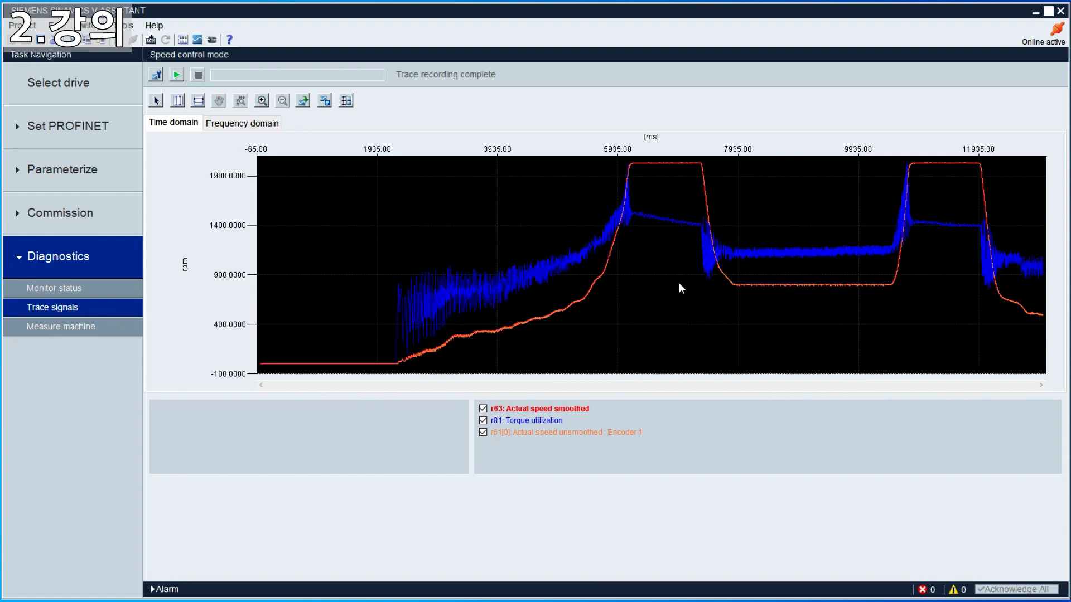
# Toggle the scaling reset on and off, and switch the active signal between actual speed and torque utilization, ending on r81: Torque utilization.
pyautogui.click(350, 104)
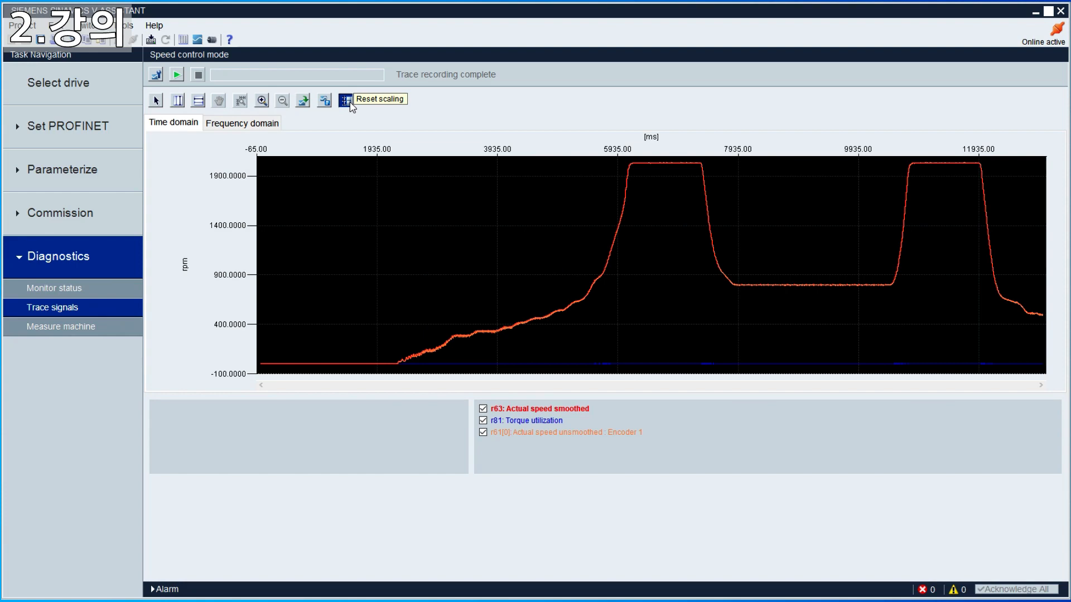
pyautogui.click(346, 102)
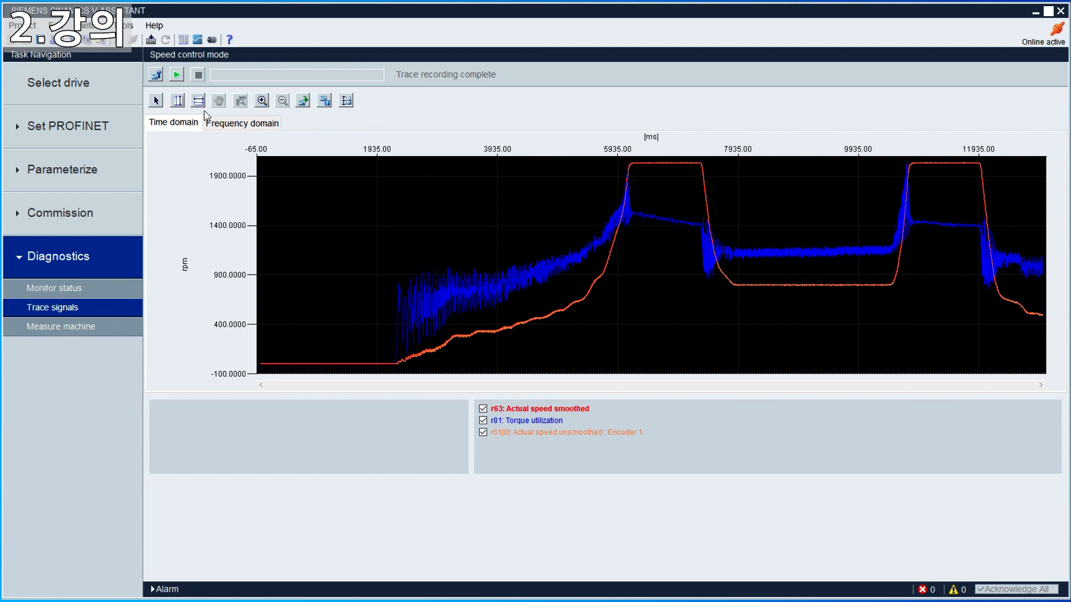
pyautogui.click(155, 100)
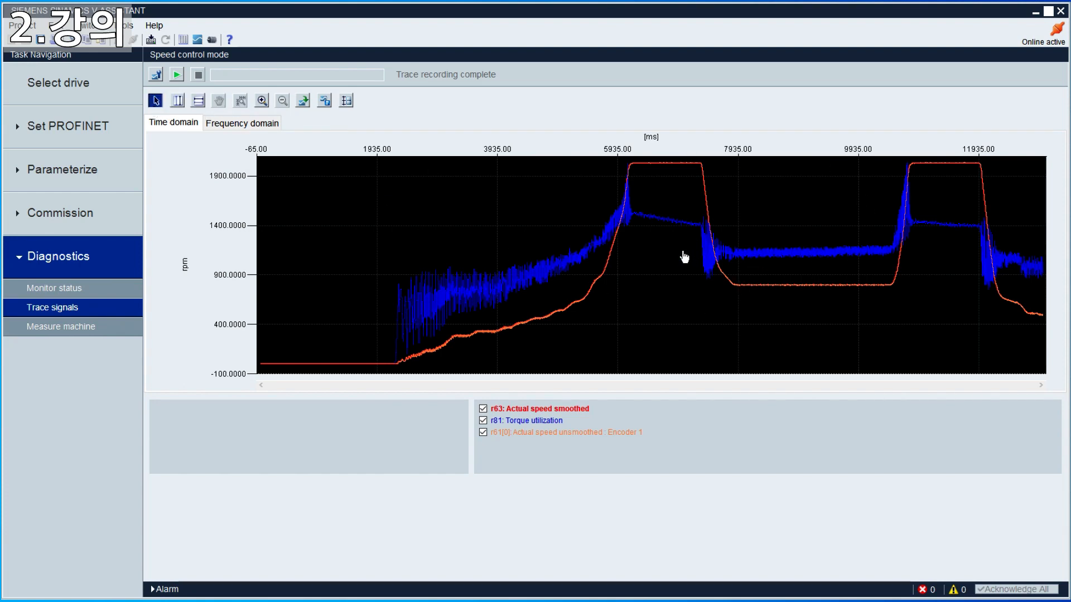
pyautogui.click(429, 301)
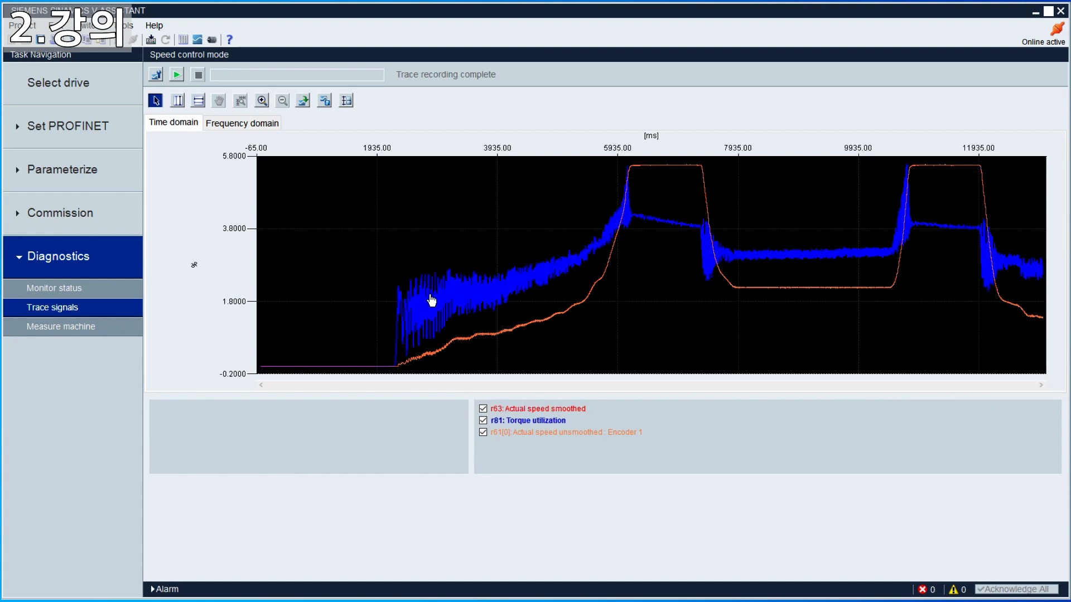
pyautogui.click(591, 299)
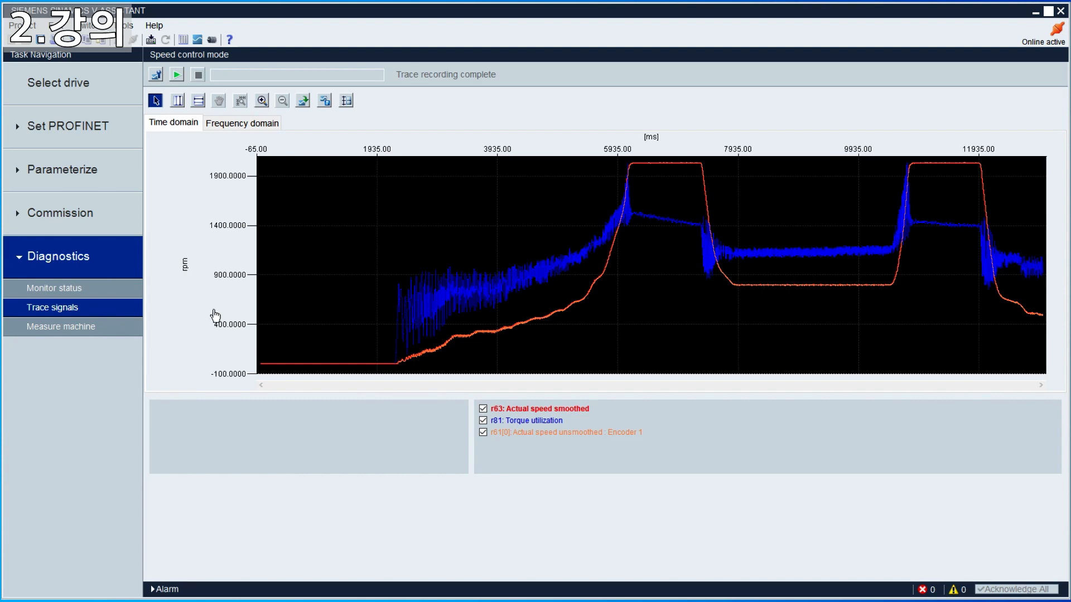
pyautogui.click(432, 296)
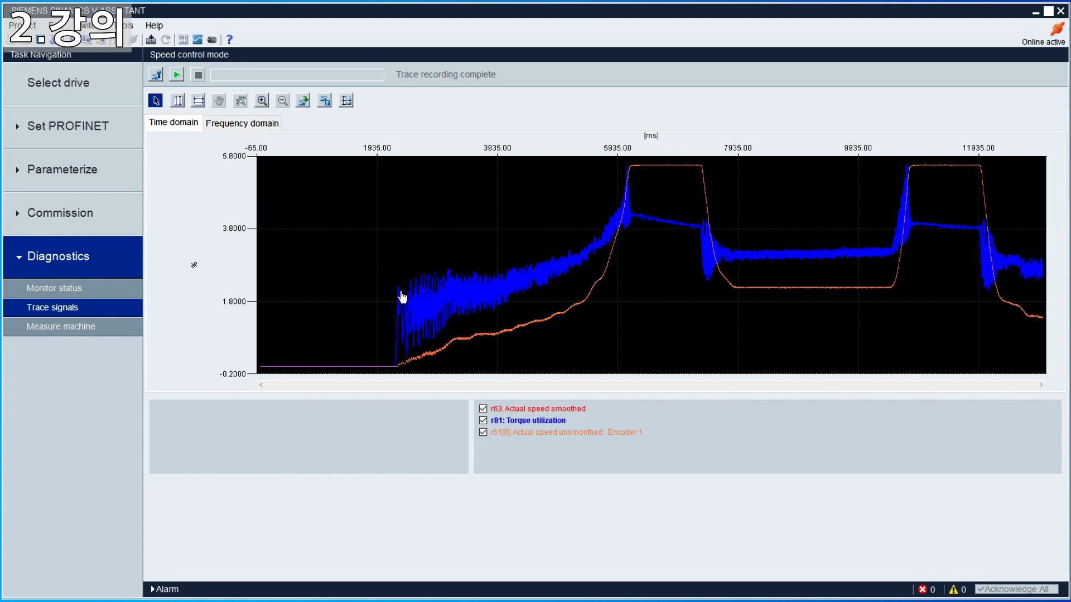
# Show the horizontal measuring cursors and place y1 at about 5.02 % and y2 at about 5.58 % near the torque peak.
pyautogui.click(197, 103)
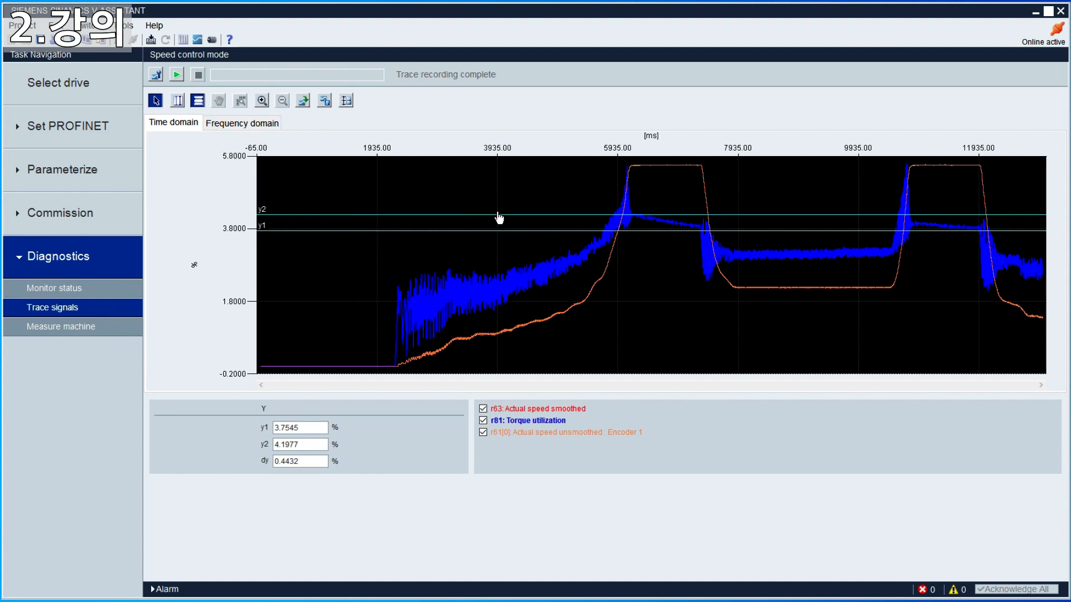
pyautogui.moveTo(493, 215); pyautogui.dragTo(499, 166)
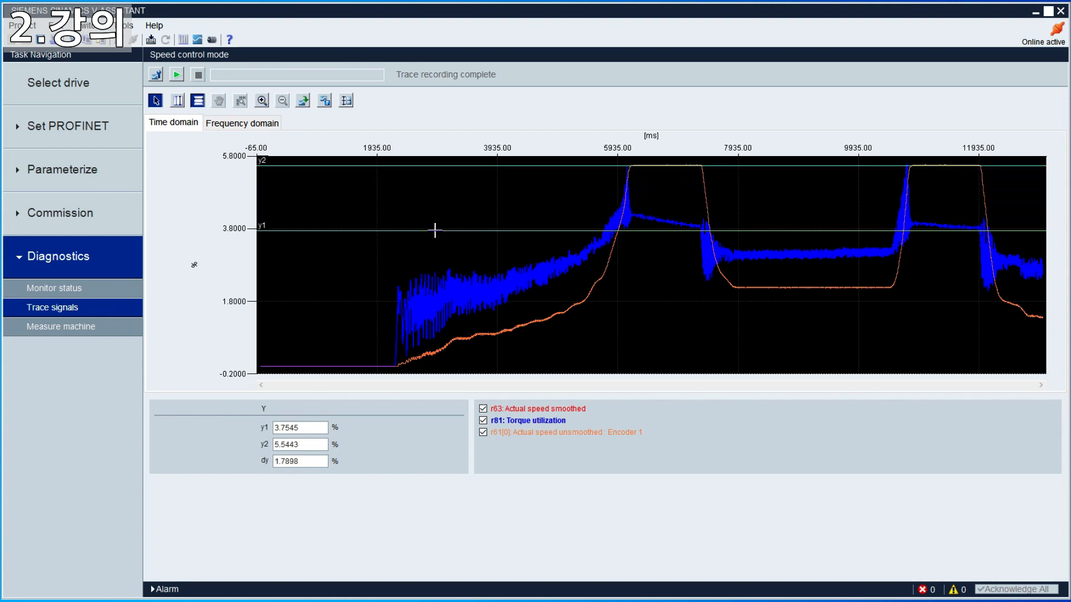
pyautogui.moveTo(435, 230); pyautogui.dragTo(433, 184)
pyautogui.moveTo(349, 165); pyautogui.dragTo(348, 164)
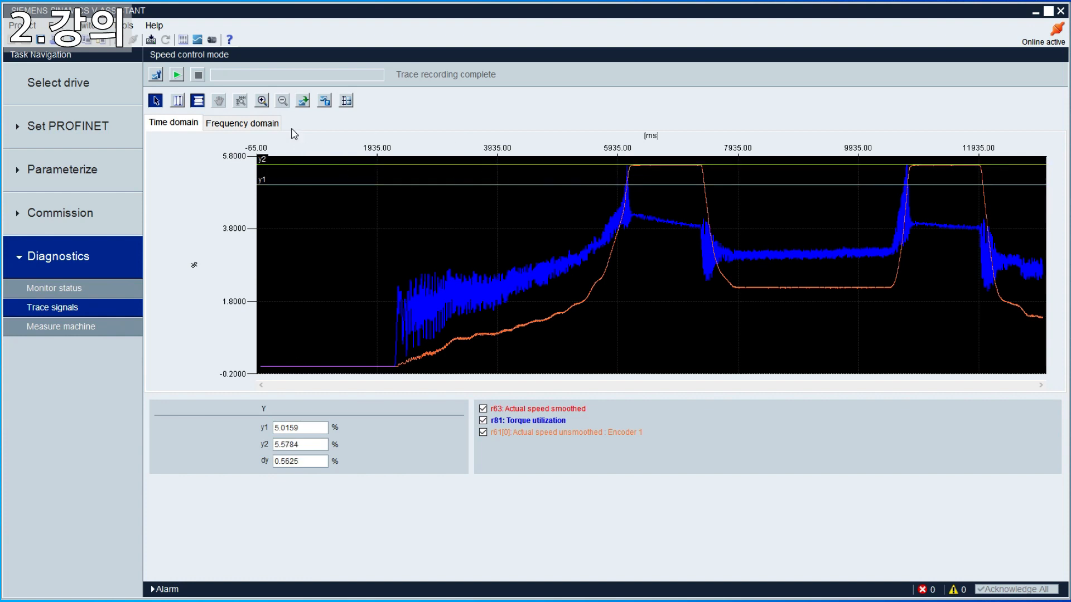
# Magnify the trace and restore it, and switch the active signal to smoothed actual speed and back to torque utilization.
pyautogui.click(262, 101)
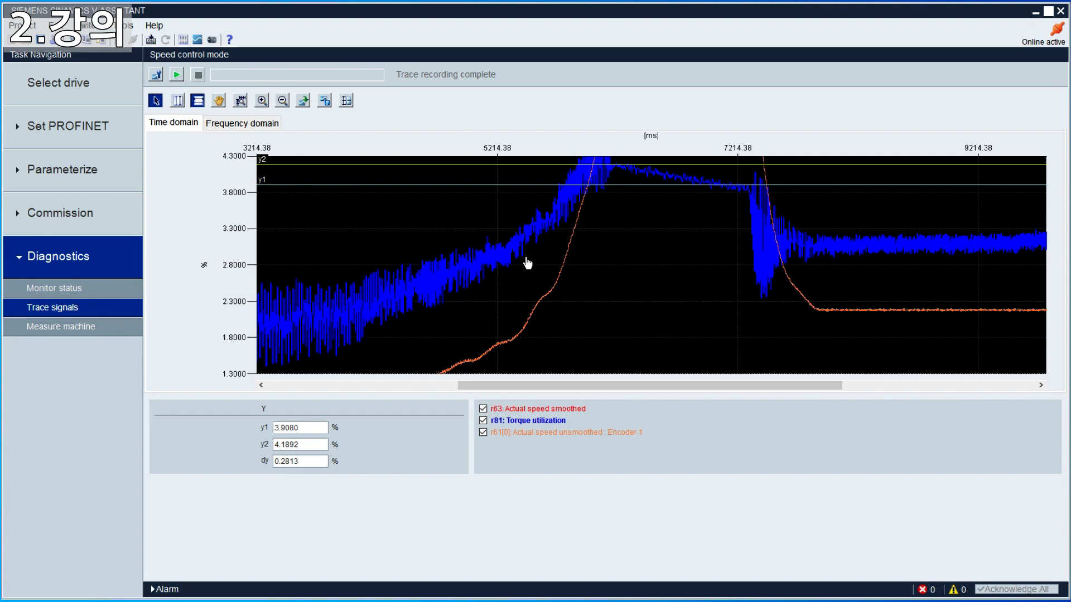
pyautogui.click(241, 103)
pyautogui.click(262, 100)
pyautogui.click(283, 100)
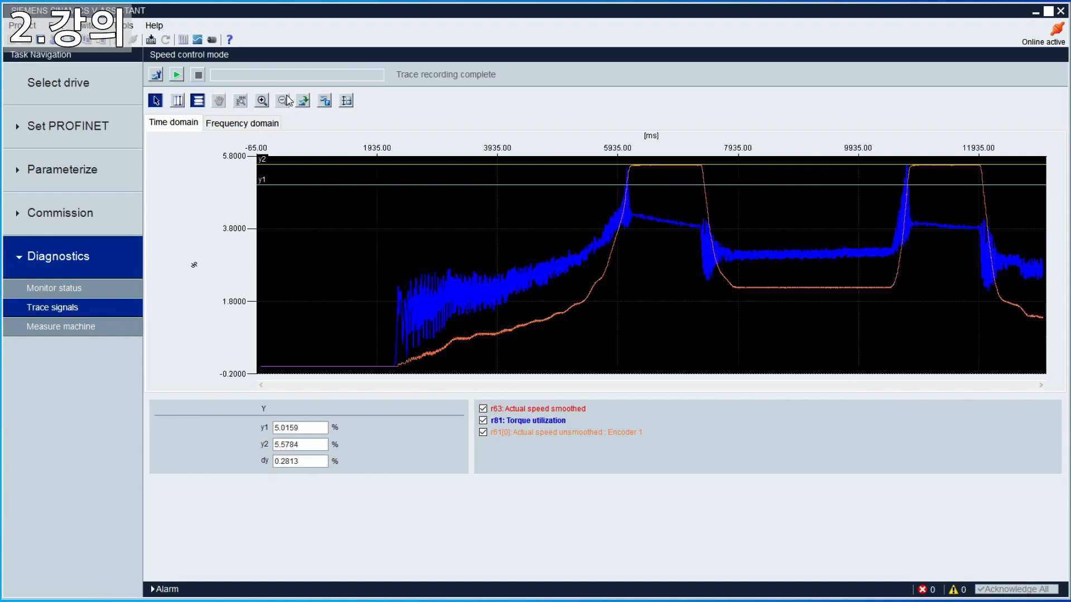
pyautogui.click(628, 176)
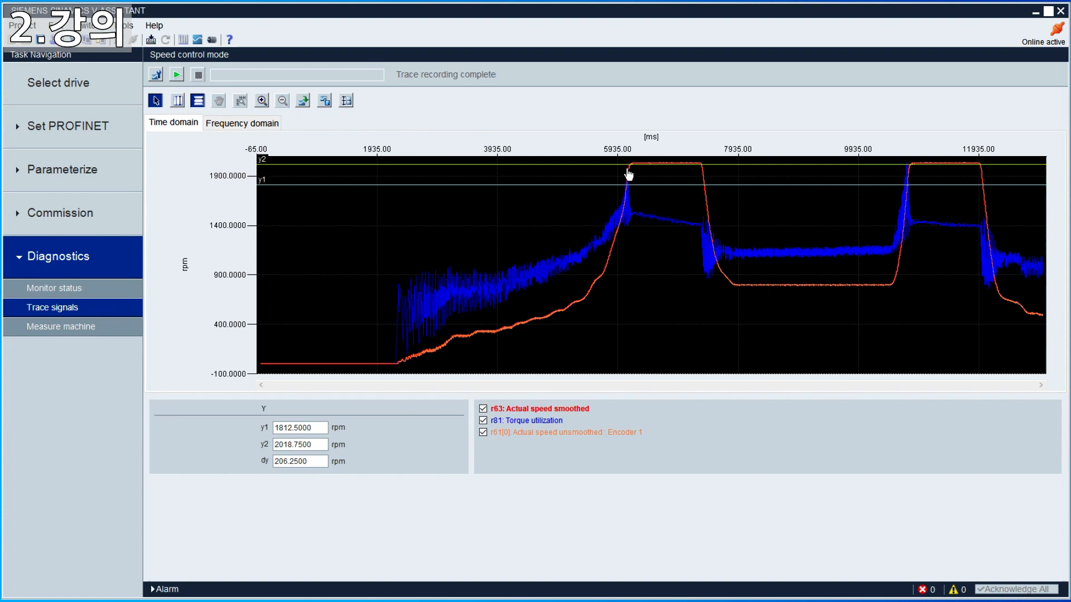
pyautogui.click(616, 222)
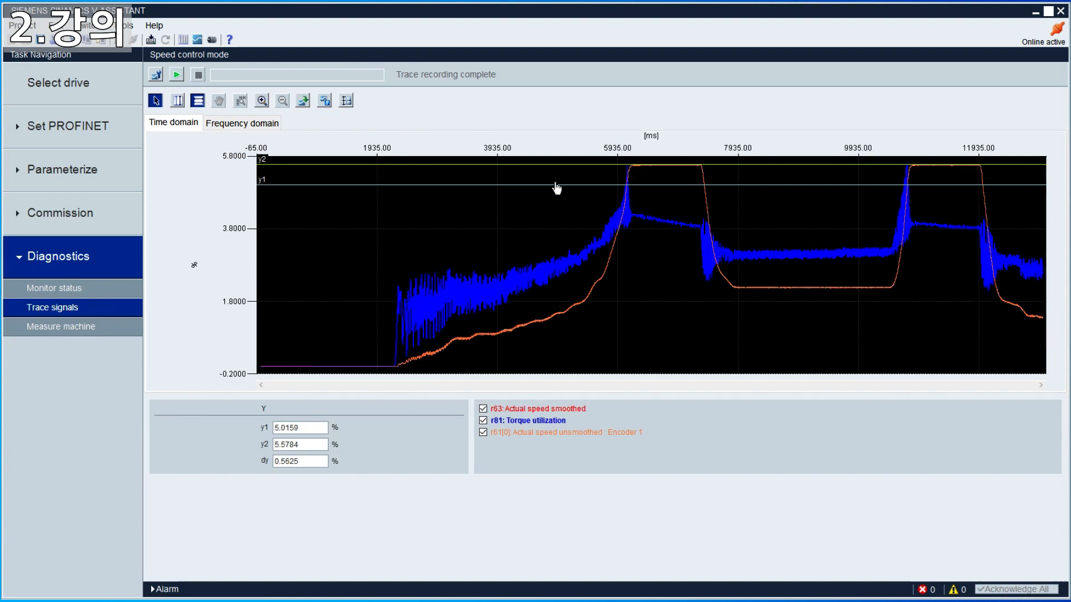
# Hide the horizontal cursors and examine the magnified trace back to its start at -65 ms before restoring the full view.
pyautogui.click(263, 101)
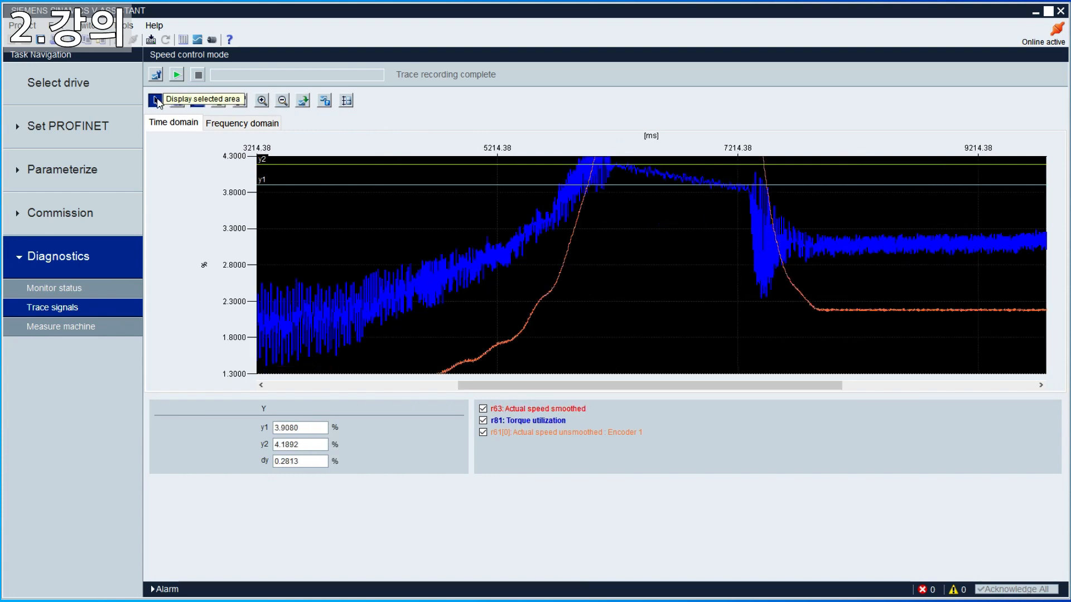
pyautogui.click(199, 103)
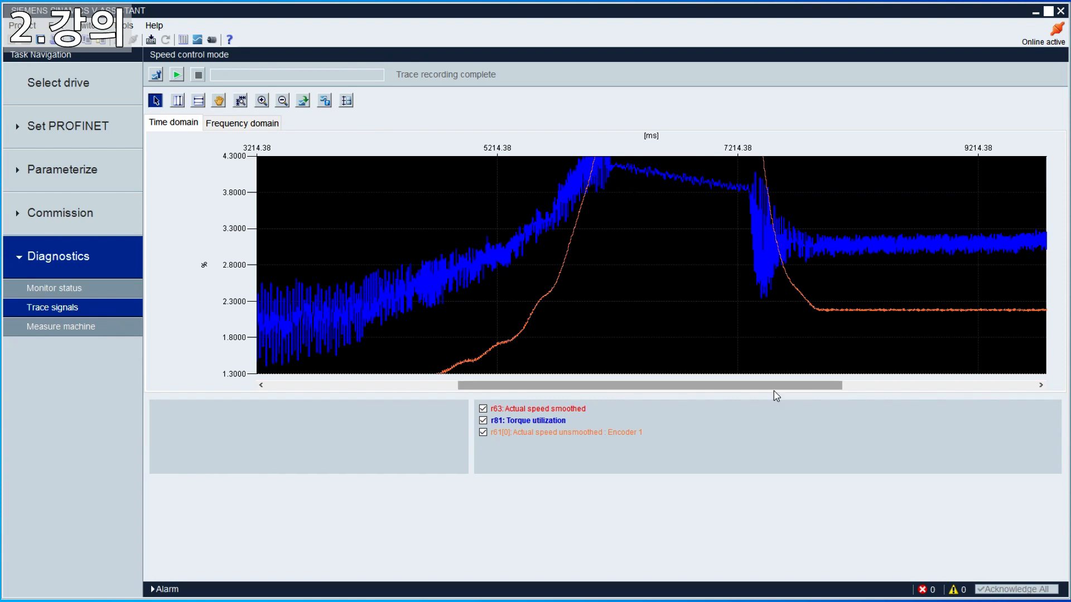
pyautogui.click(954, 384)
pyautogui.moveTo(973, 385); pyautogui.dragTo(504, 385)
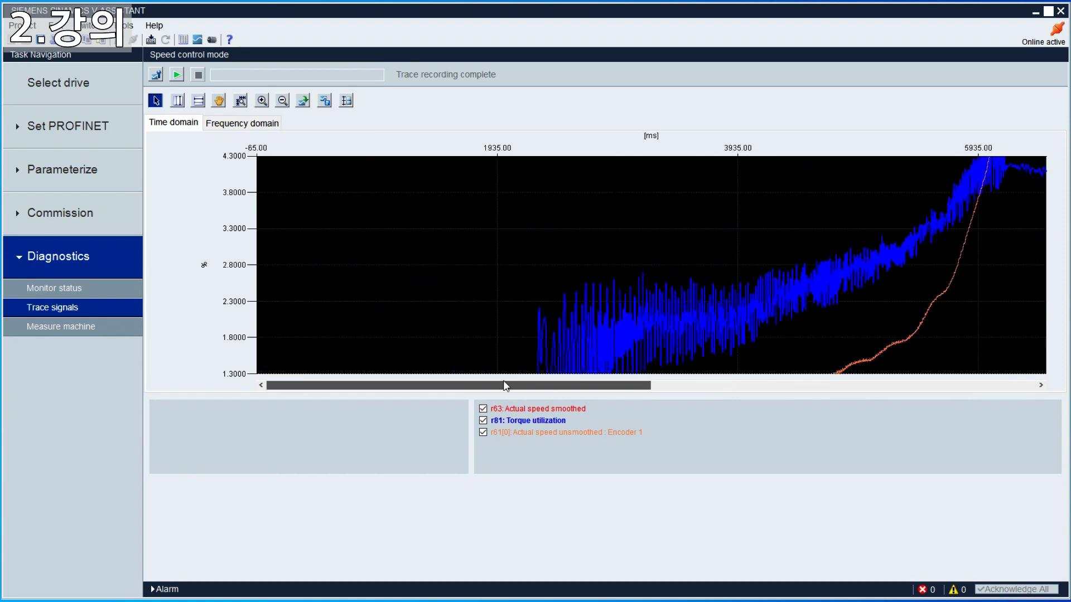
pyautogui.click(282, 100)
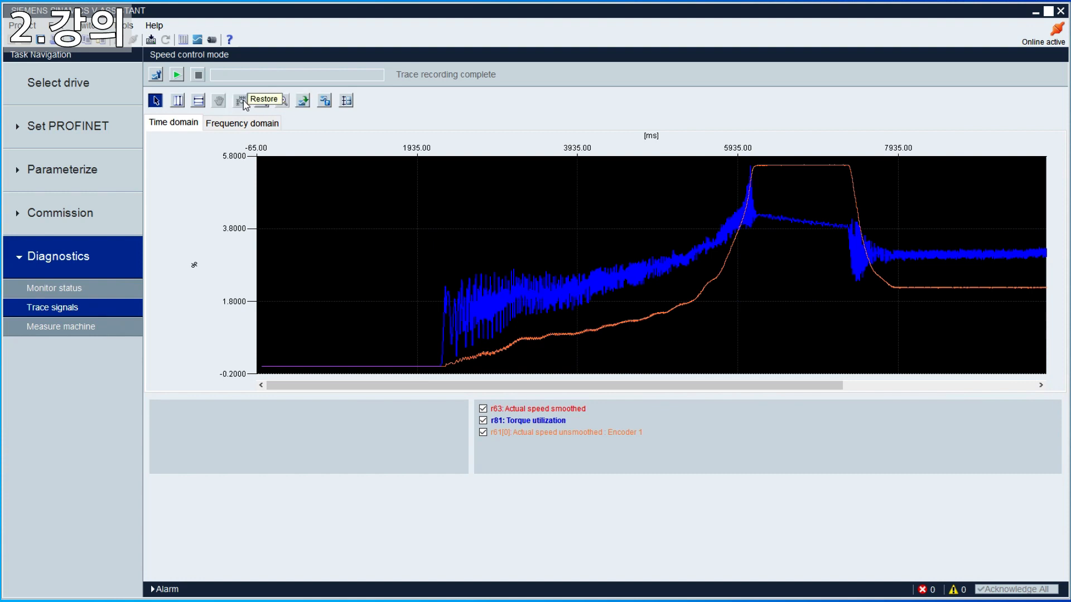
pyautogui.click(246, 102)
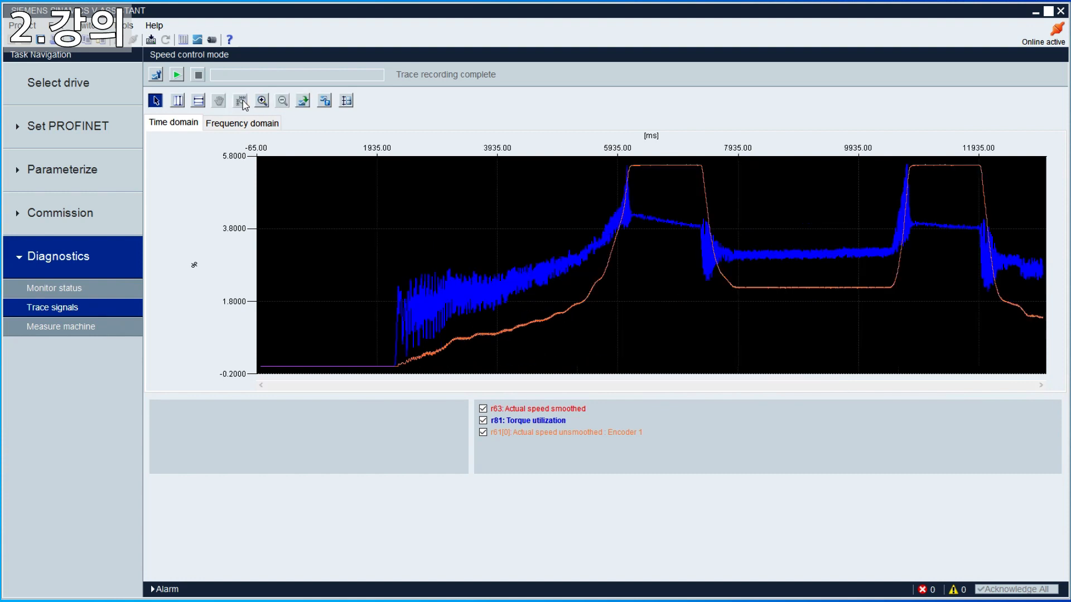
# Toggle the scaling reset on and off, and examine the torque utilization between about 5,386 and 5,530 ms before restoring the full trace.
pyautogui.click(343, 107)
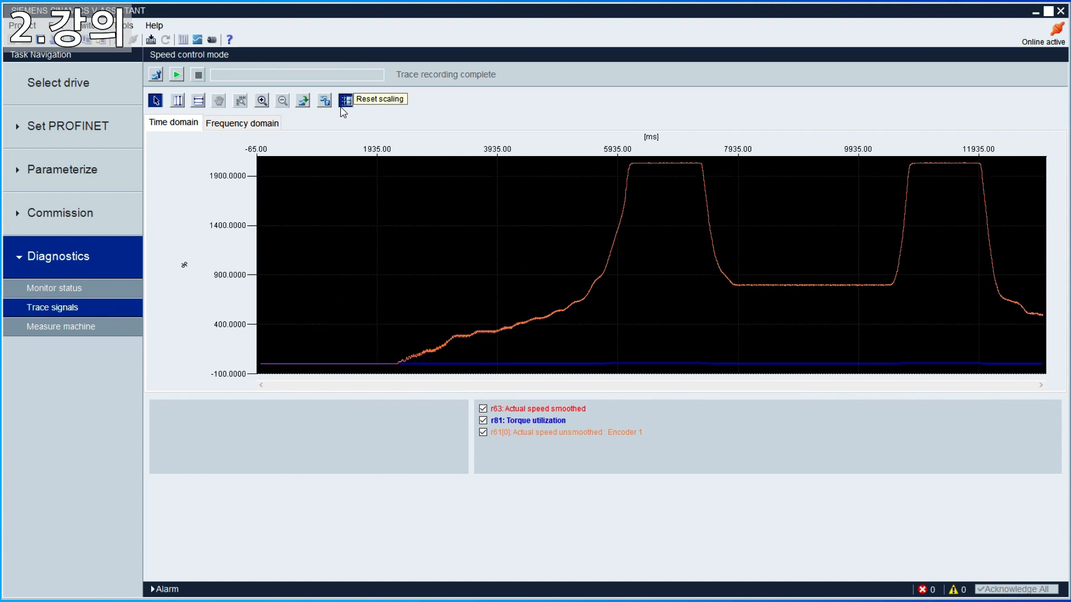
pyautogui.click(346, 101)
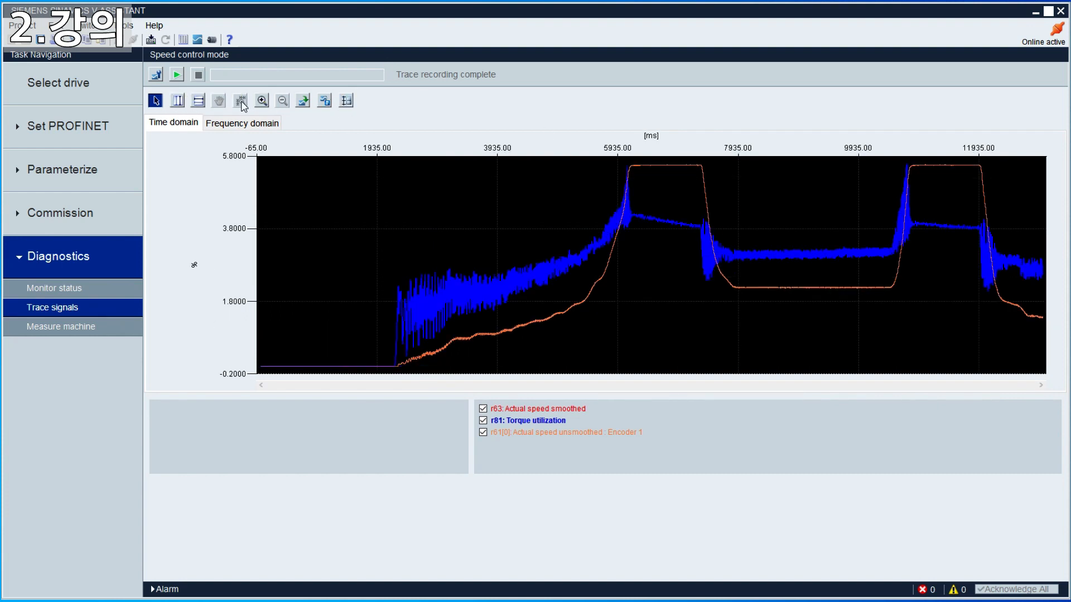
pyautogui.click(263, 102)
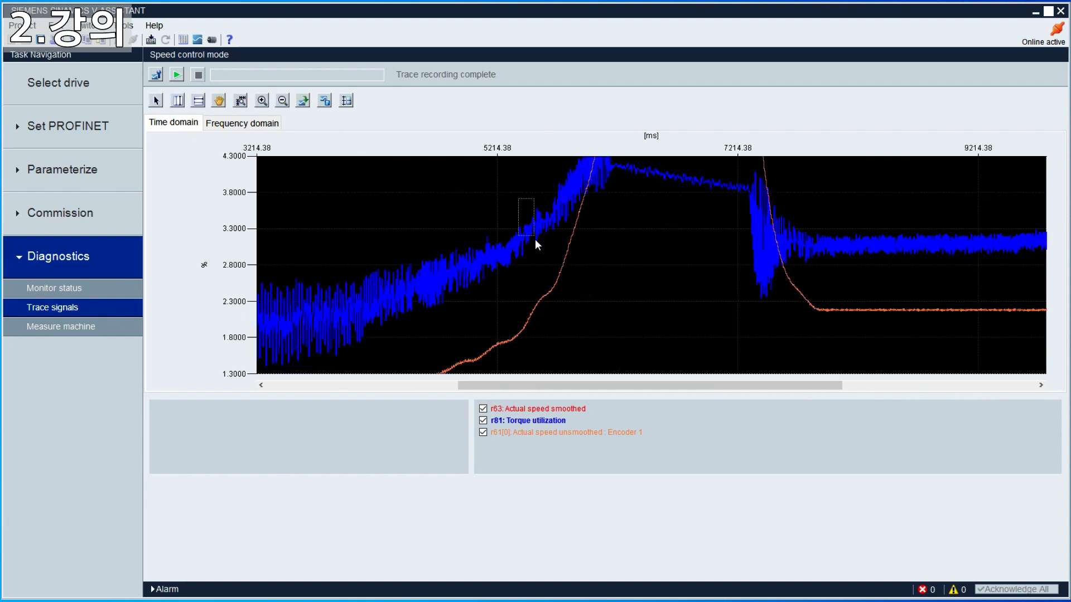
pyautogui.moveTo(536, 244); pyautogui.dragTo(537, 246)
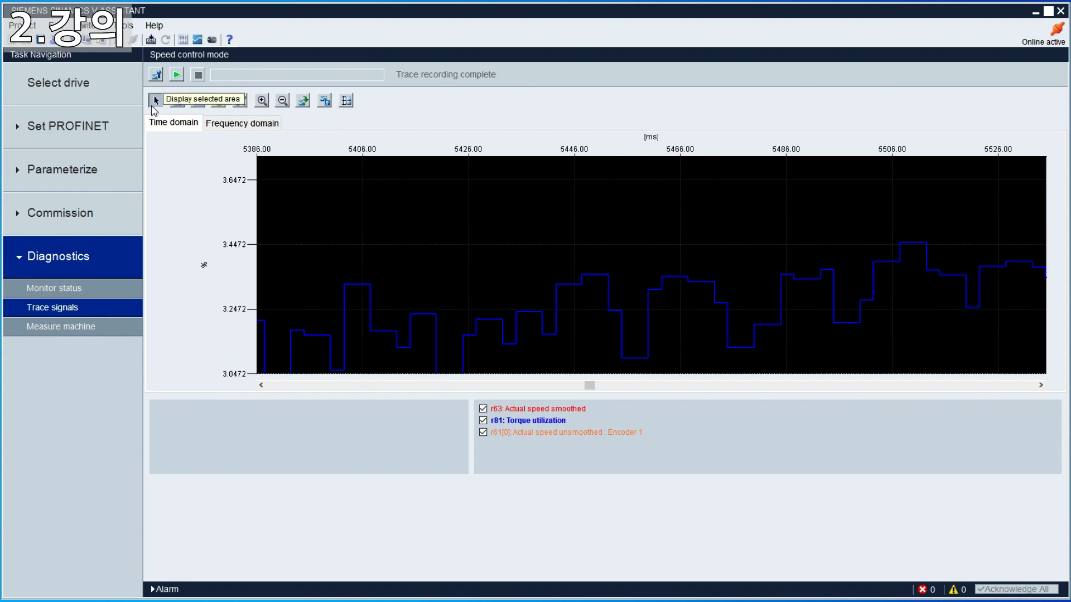
pyautogui.click(241, 100)
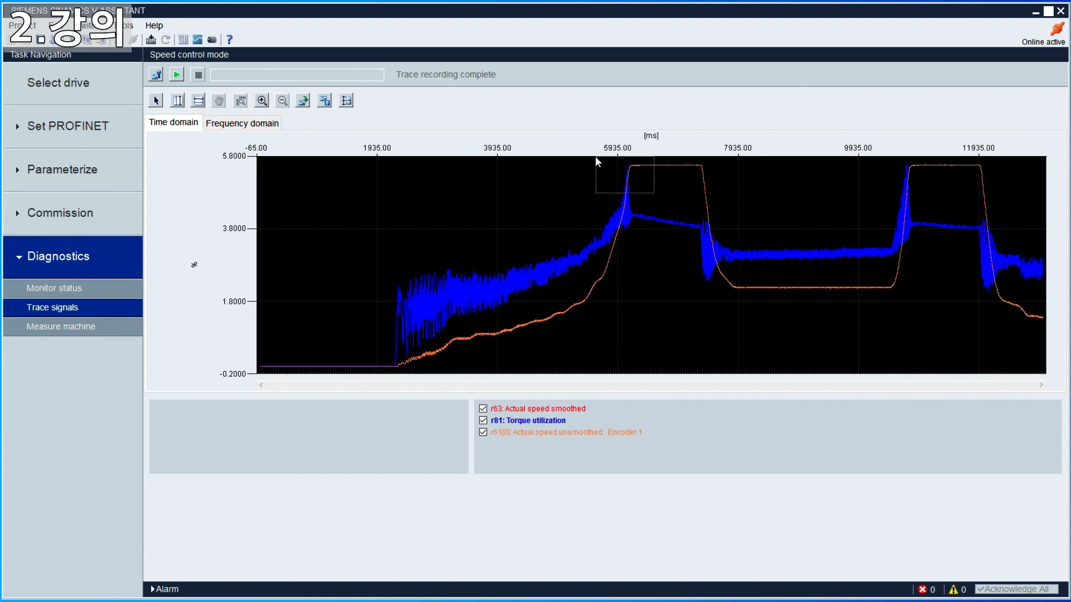
# Enlarge the first torque peak near 6,090 ms and move horizontal cursor y2 onto it at about 5.55 %.
pyautogui.moveTo(606, 156); pyautogui.dragTo(606, 156)
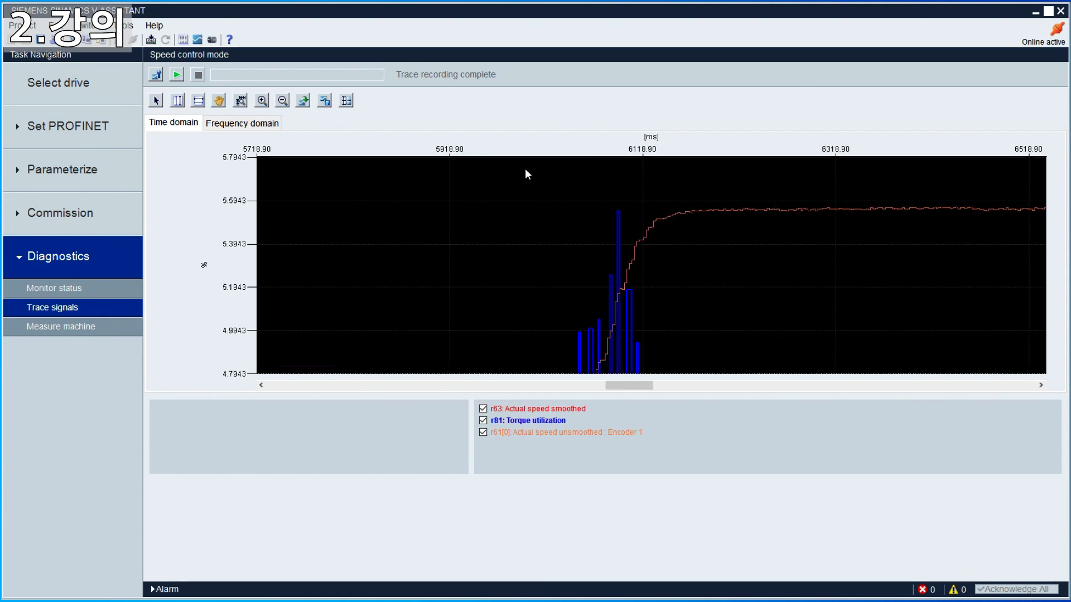
pyautogui.moveTo(519, 165); pyautogui.dragTo(723, 339)
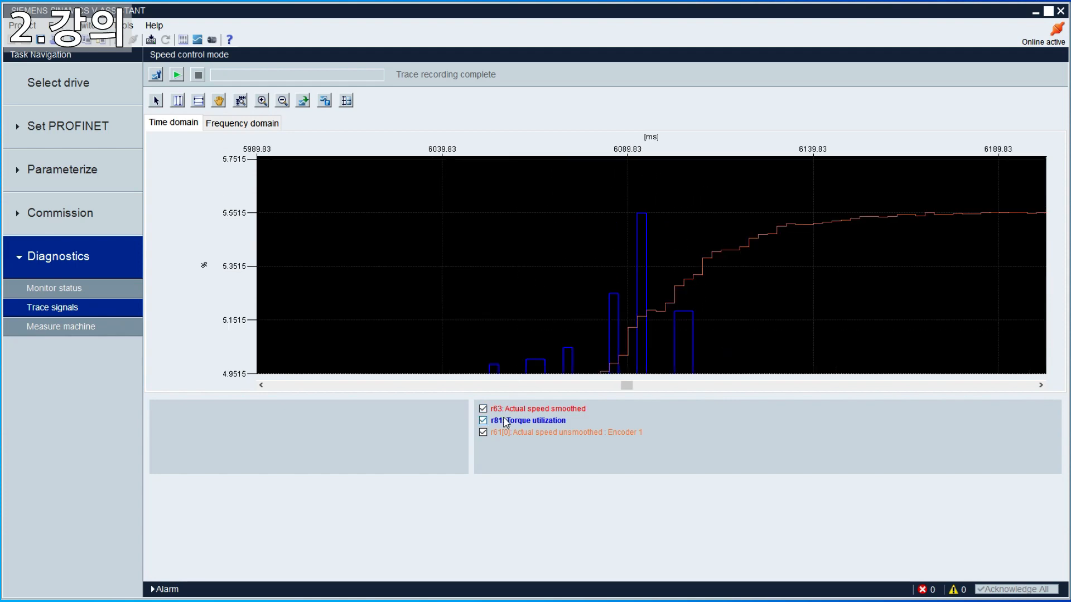
pyautogui.click(198, 100)
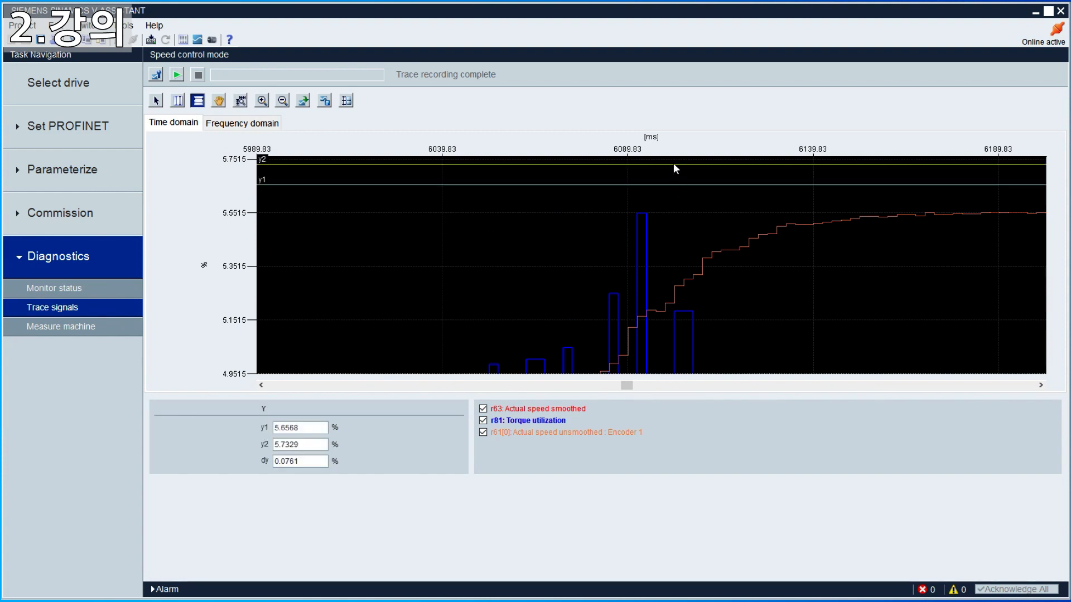
pyautogui.moveTo(673, 162); pyautogui.dragTo(696, 212)
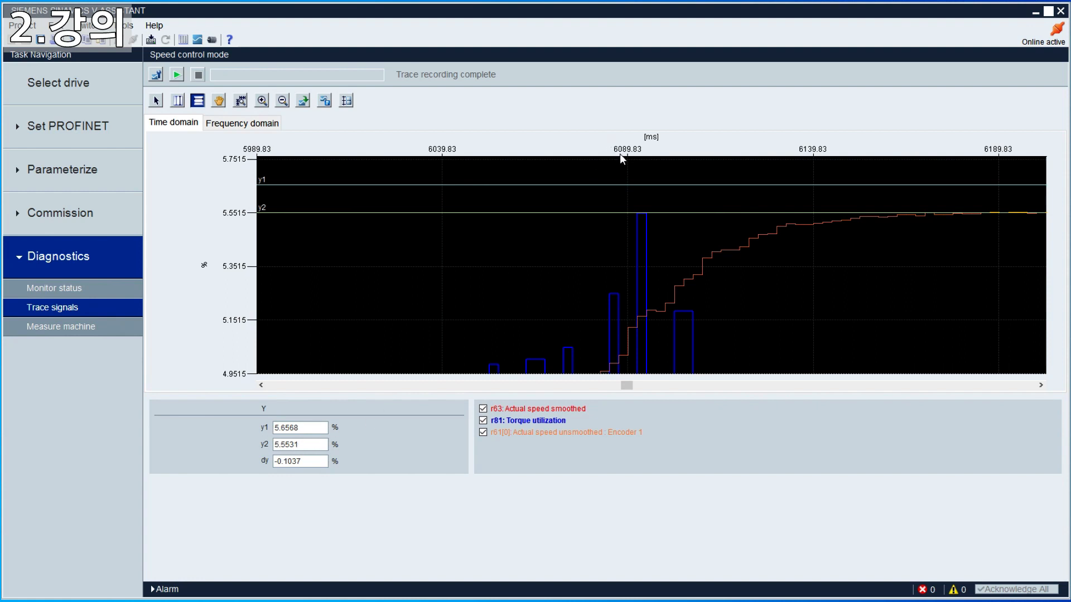
# Enlarge the torque peak further around 6,093 ms and align cursor y2 precisely with its top at about 5.549 %.
pyautogui.moveTo(575, 169); pyautogui.dragTo(736, 293)
pyautogui.moveTo(647, 294); pyautogui.dragTo(707, 240)
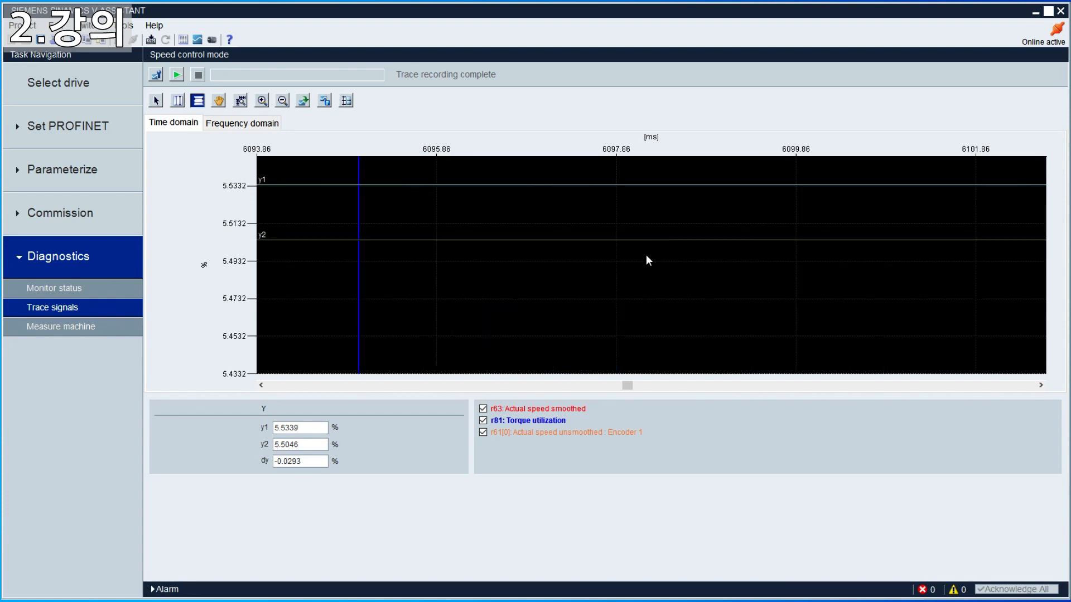
pyautogui.click(282, 100)
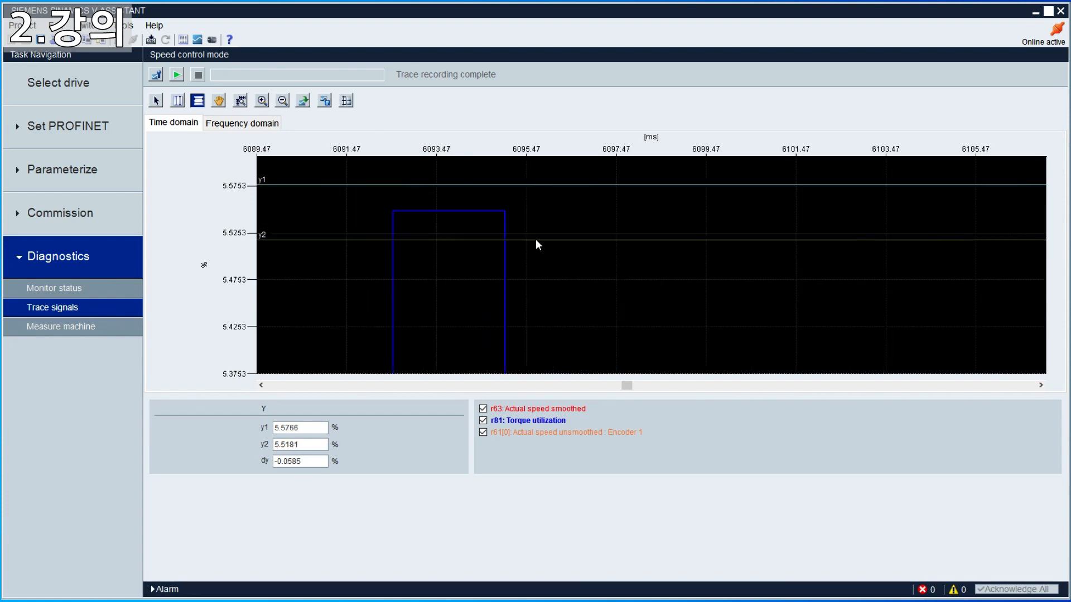
pyautogui.moveTo(539, 242); pyautogui.dragTo(370, 189)
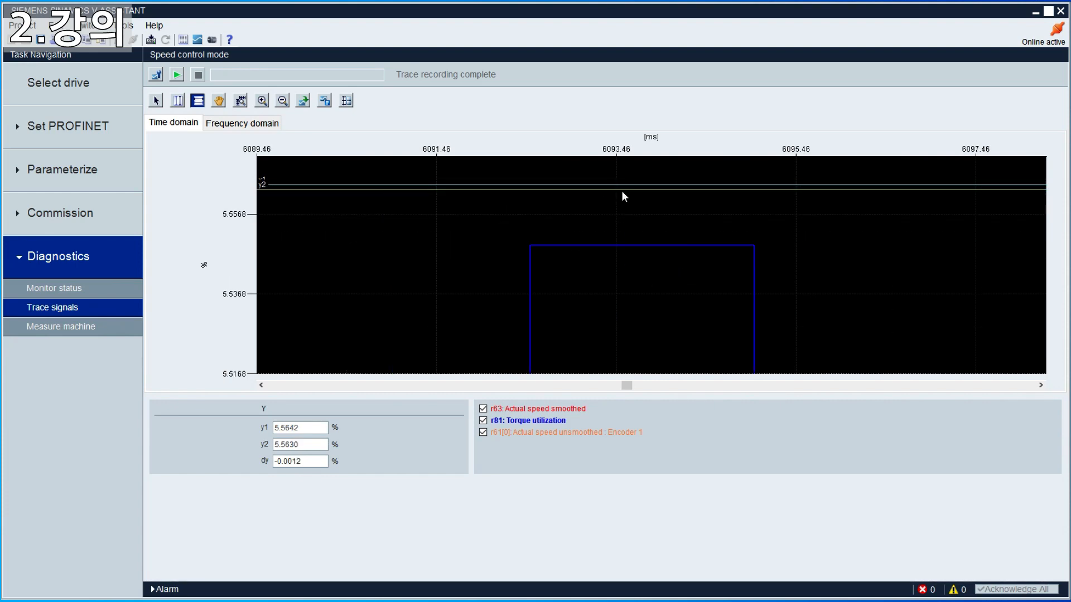
pyautogui.moveTo(628, 193)
pyautogui.mouseDown()
pyautogui.moveTo(730, 256)
pyautogui.moveTo(858, 286)
pyautogui.mouseUp()
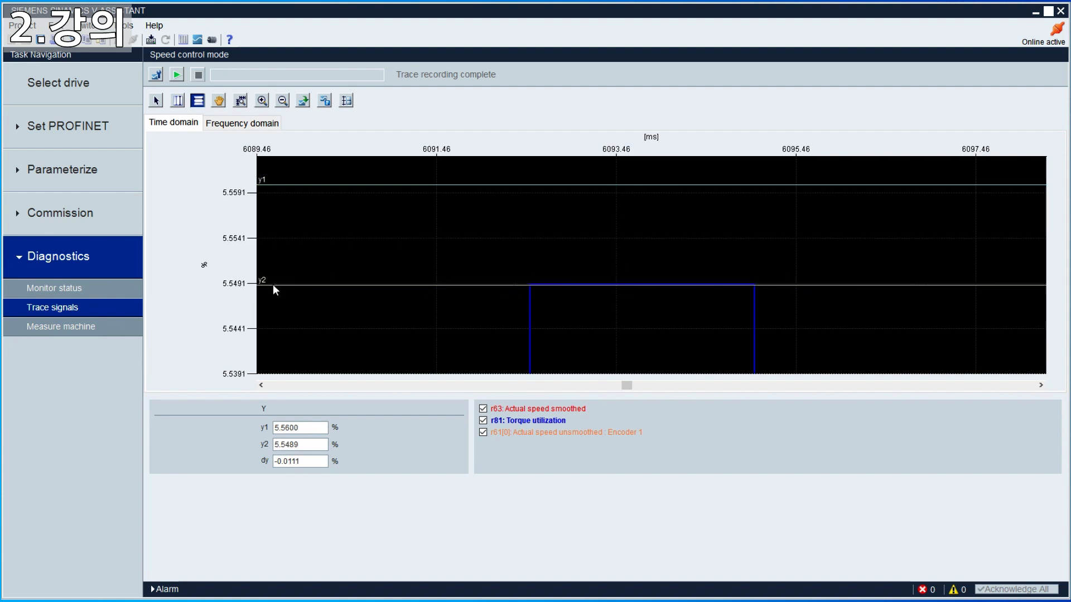
# Raise horizontal cursor y2 onto the top of the torque utilization peak at about 5.5491 %.
pyautogui.moveTo(279, 284); pyautogui.dragTo(783, 284)
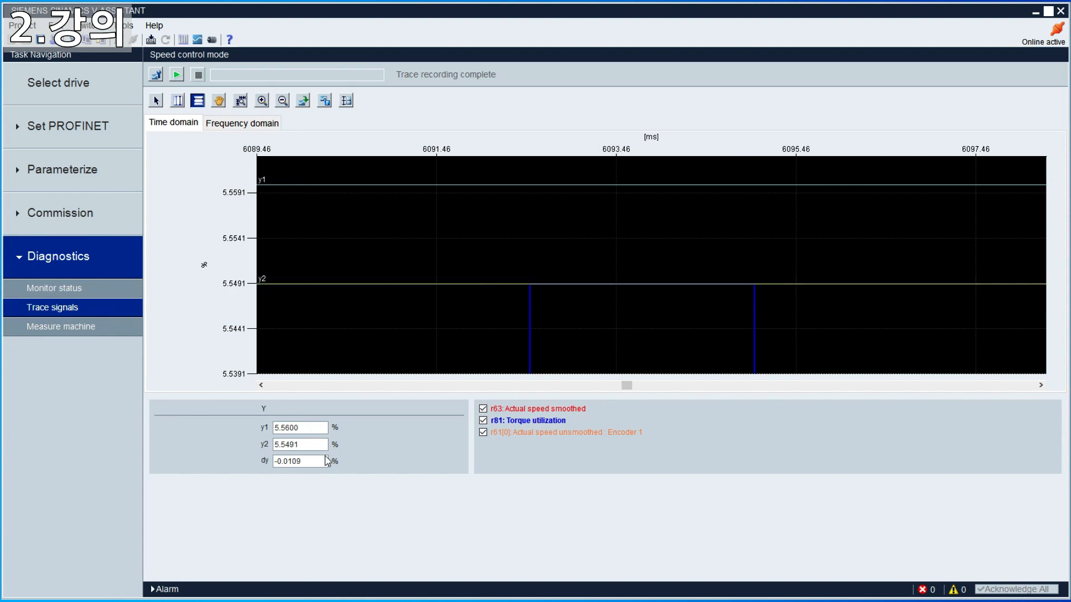
pyautogui.click(220, 102)
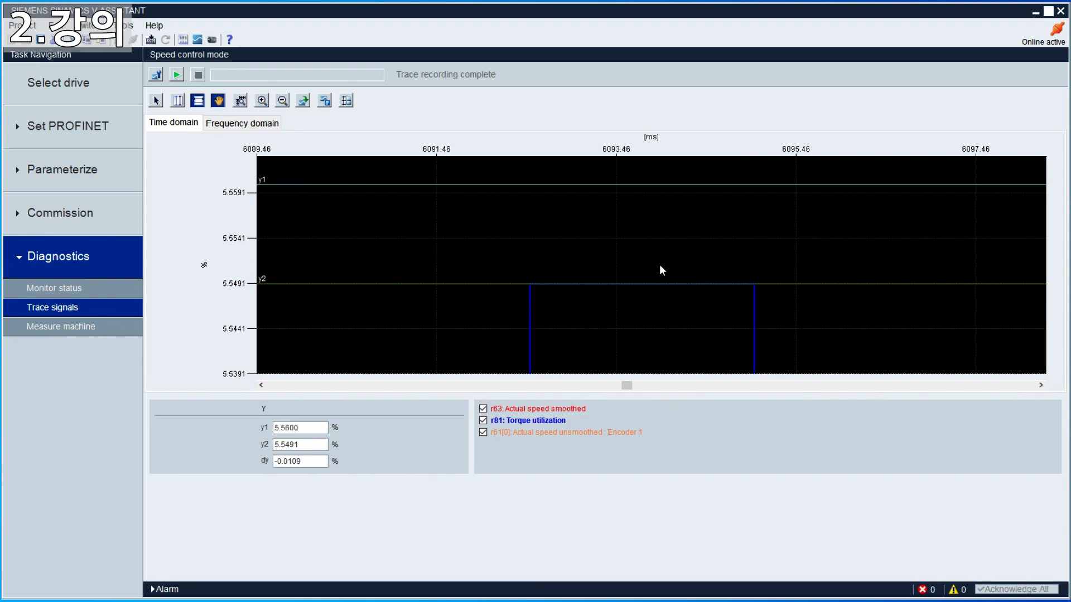
pyautogui.moveTo(666, 240)
pyautogui.mouseDown()
pyautogui.moveTo(538, 204)
pyautogui.moveTo(640, 270)
pyautogui.mouseUp()
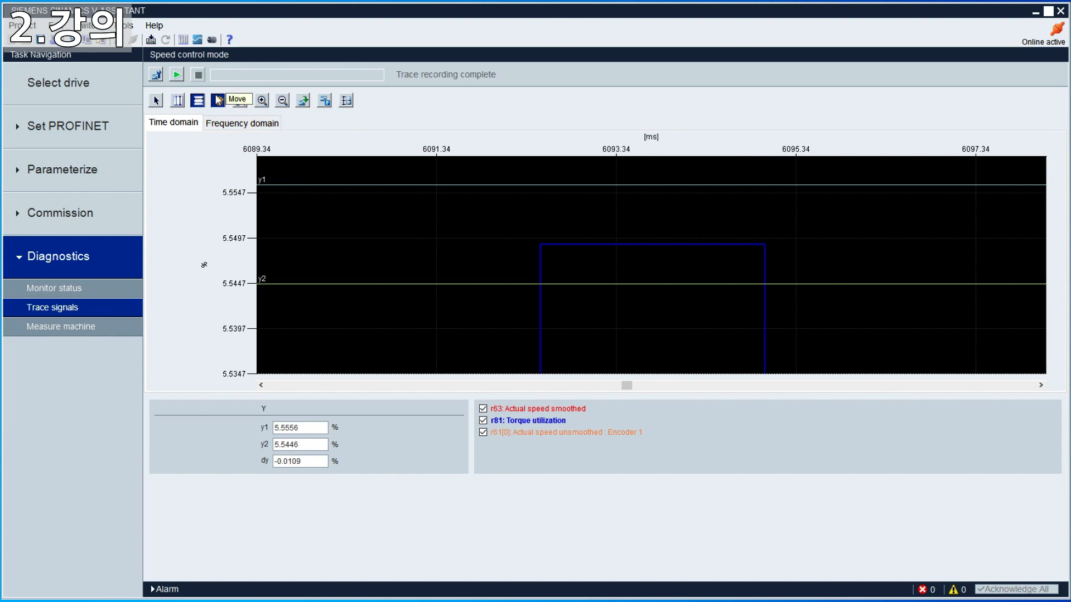
# Make the r63 actual speed smoothed curve the active signal in a wider section of the trace around 6,100 ms.
pyautogui.click(289, 109)
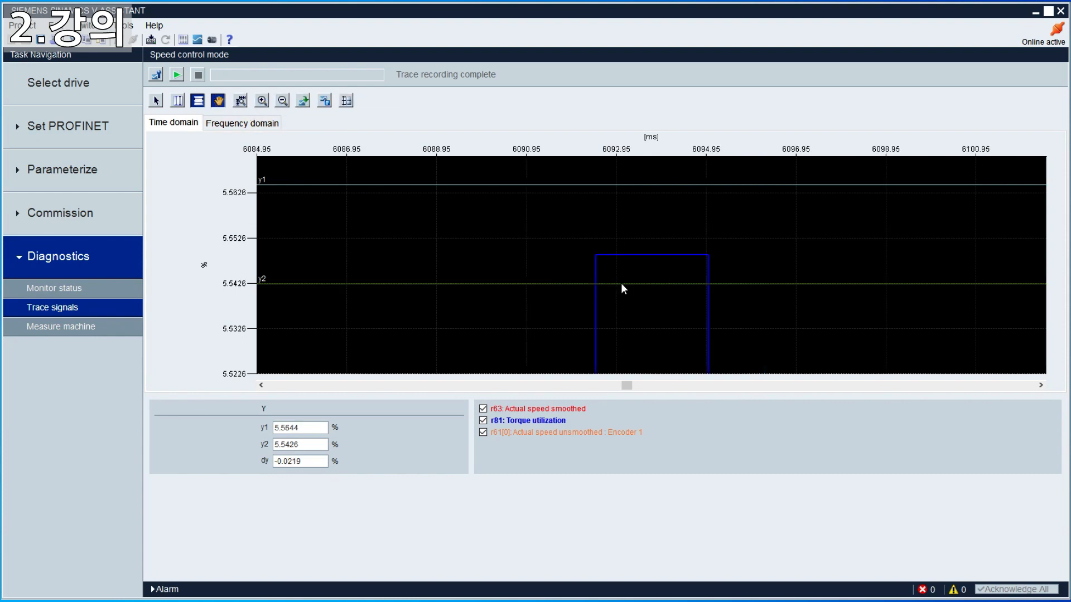
pyautogui.click(286, 103)
pyautogui.click(285, 103)
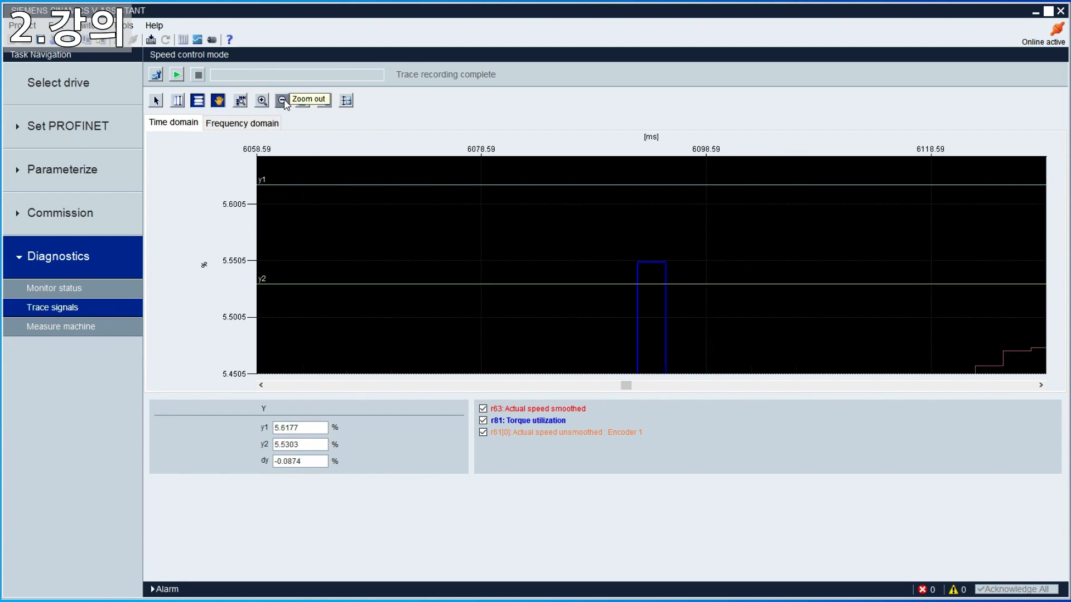
pyautogui.click(285, 104)
pyautogui.click(285, 105)
pyautogui.click(283, 106)
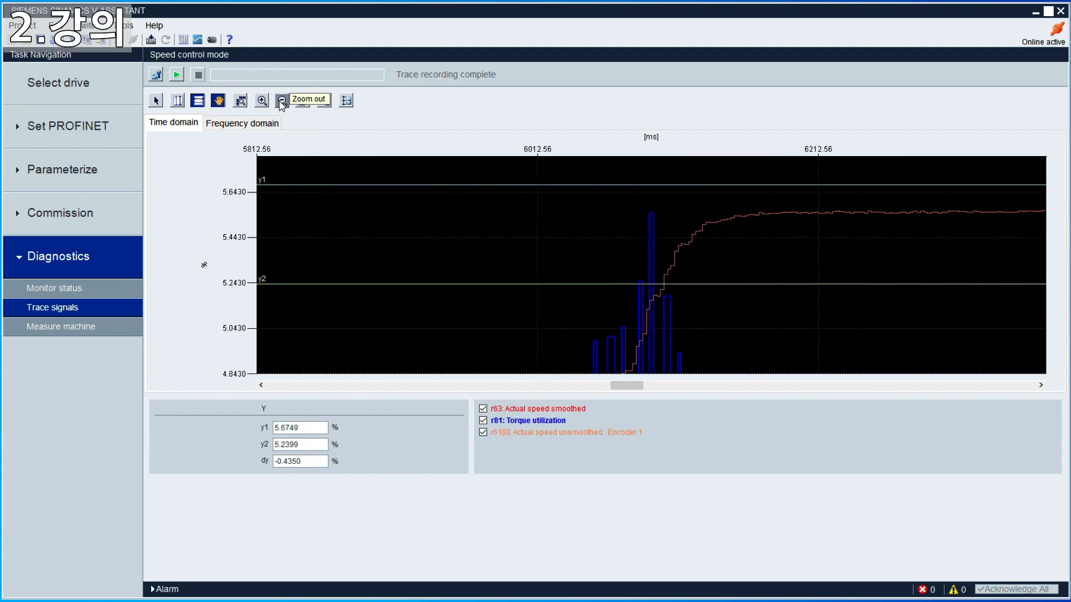
pyautogui.click(155, 101)
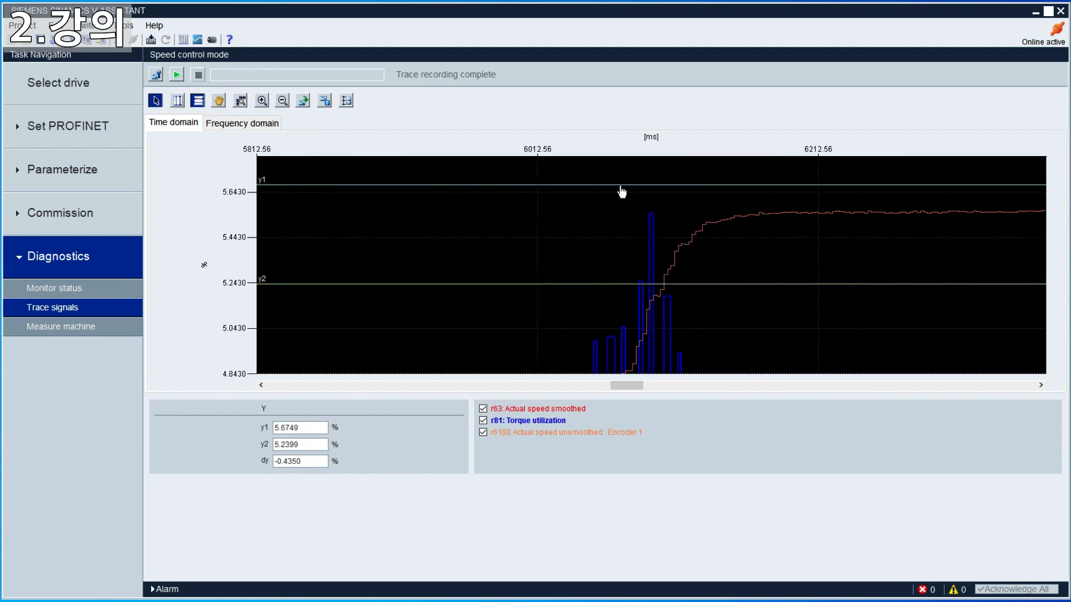
pyautogui.click(753, 220)
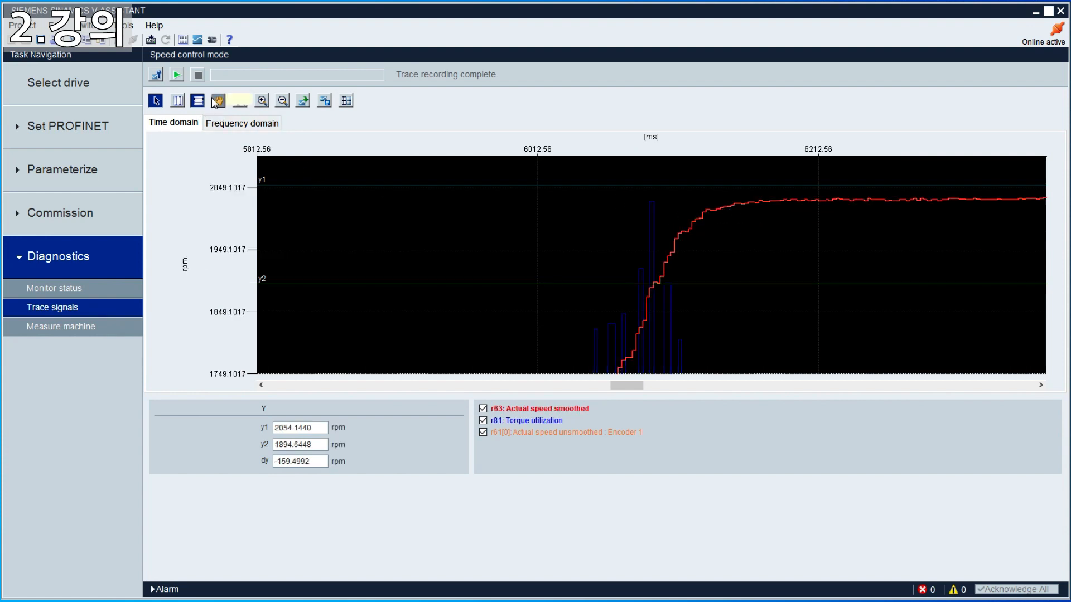
# Place horizontal cursor y2 on the speed plateau after about 6,179 ms, at about 2,033 rpm, and highlight its value.
pyautogui.click(260, 105)
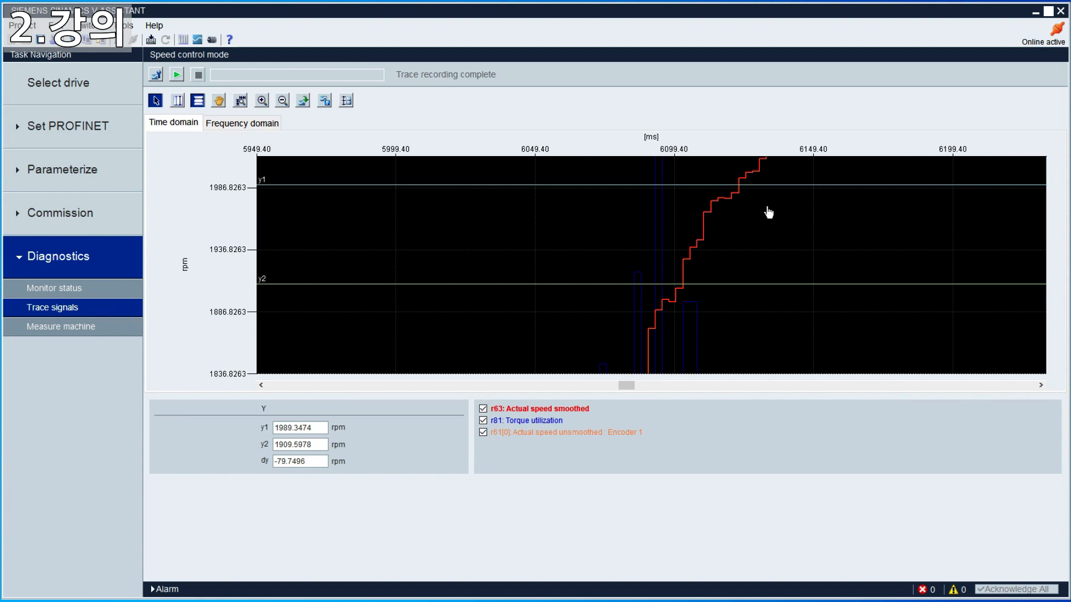
pyautogui.click(218, 100)
pyautogui.moveTo(774, 229); pyautogui.dragTo(679, 279)
pyautogui.moveTo(818, 222); pyautogui.dragTo(712, 230)
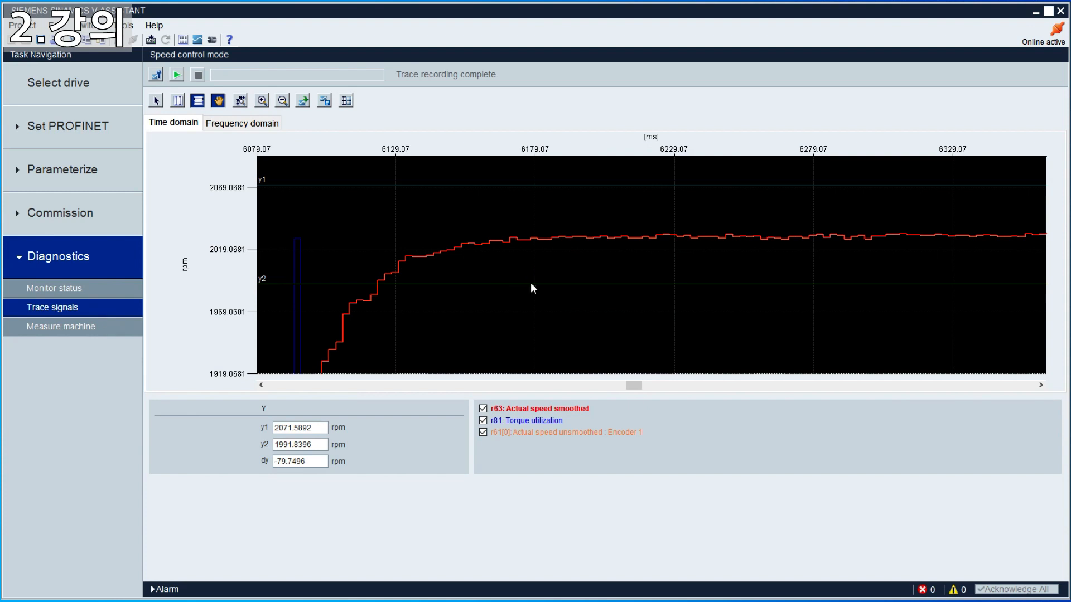
pyautogui.moveTo(535, 284); pyautogui.dragTo(542, 233)
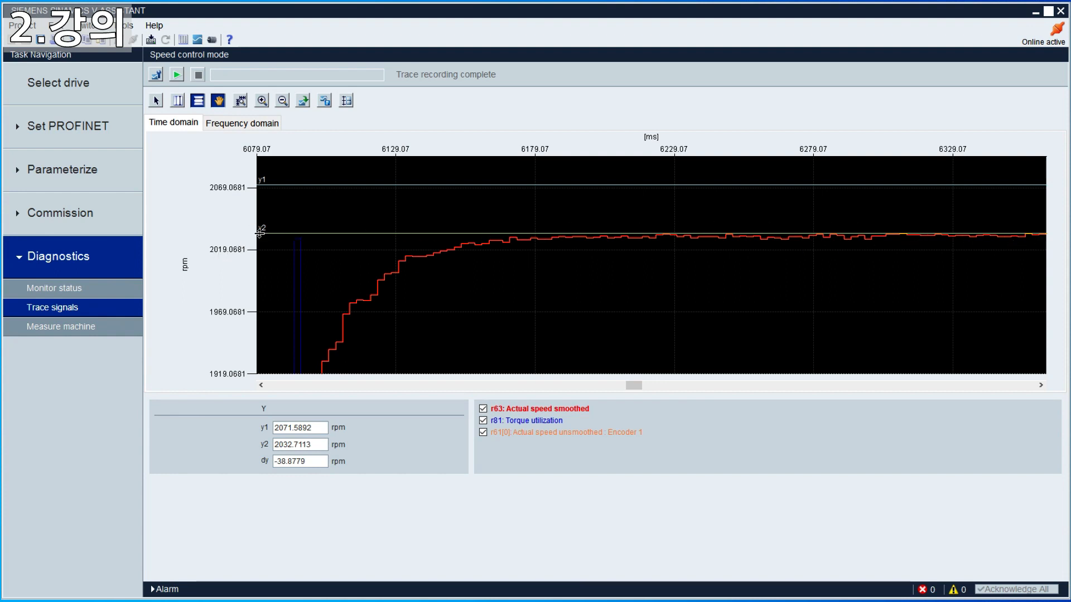
pyautogui.doubleClick(314, 448)
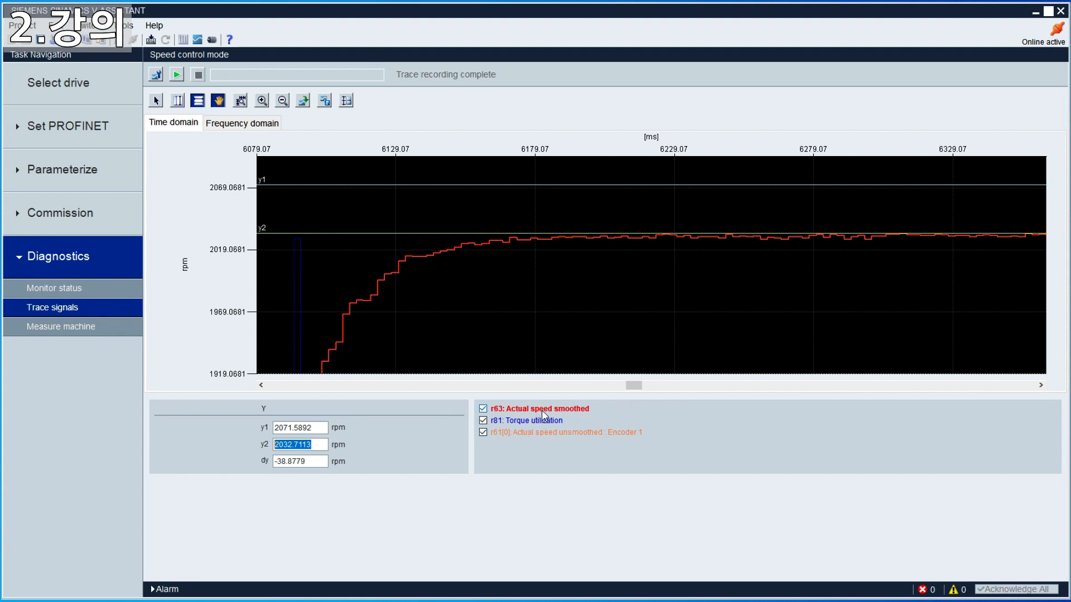
# Toggle the display of signal r61[0] Actual speed unsmoothed : Encoder 1 repeatedly to compare it with the smoothed speed.
pyautogui.click(483, 433)
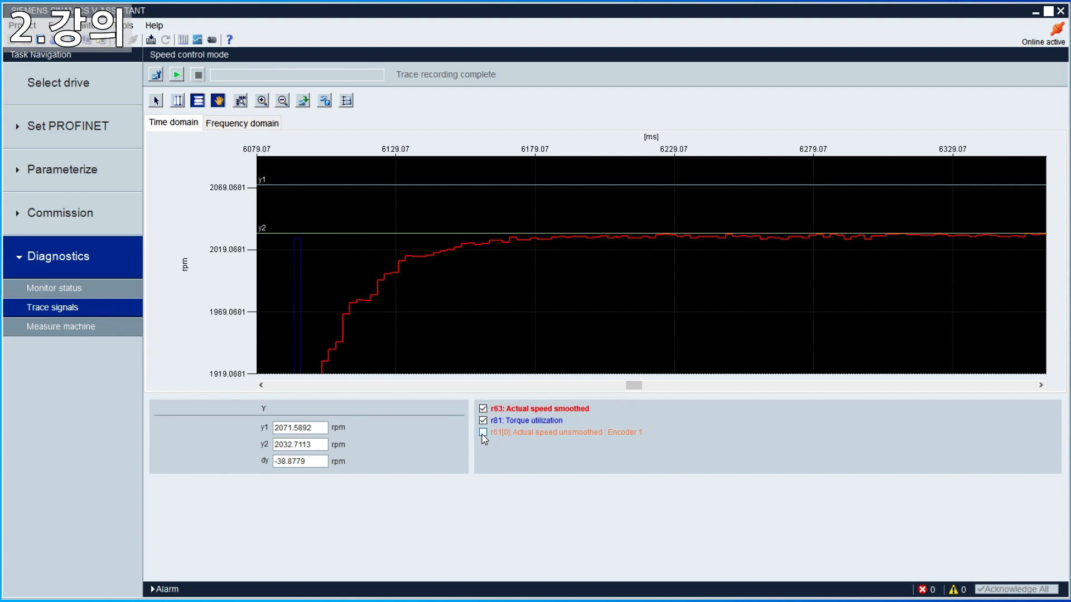
pyautogui.click(483, 434)
pyautogui.click(483, 433)
pyautogui.click(483, 434)
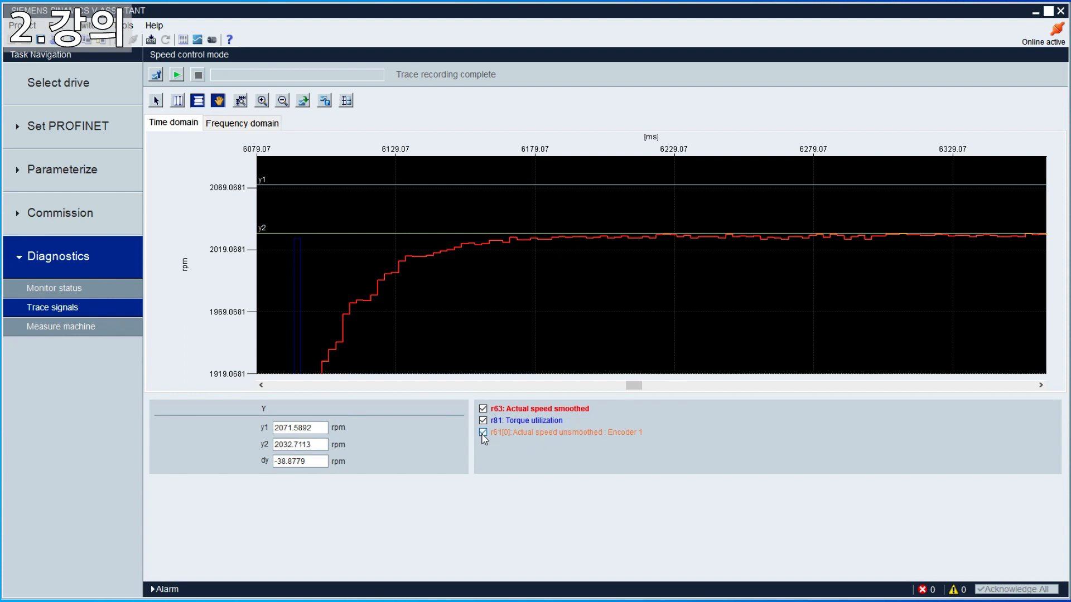
pyautogui.click(483, 434)
pyautogui.click(483, 434)
pyautogui.click(483, 434)
pyautogui.click(483, 434)
pyautogui.click(483, 434)
pyautogui.click(483, 434)
pyautogui.click(483, 434)
pyautogui.click(483, 433)
pyautogui.click(483, 434)
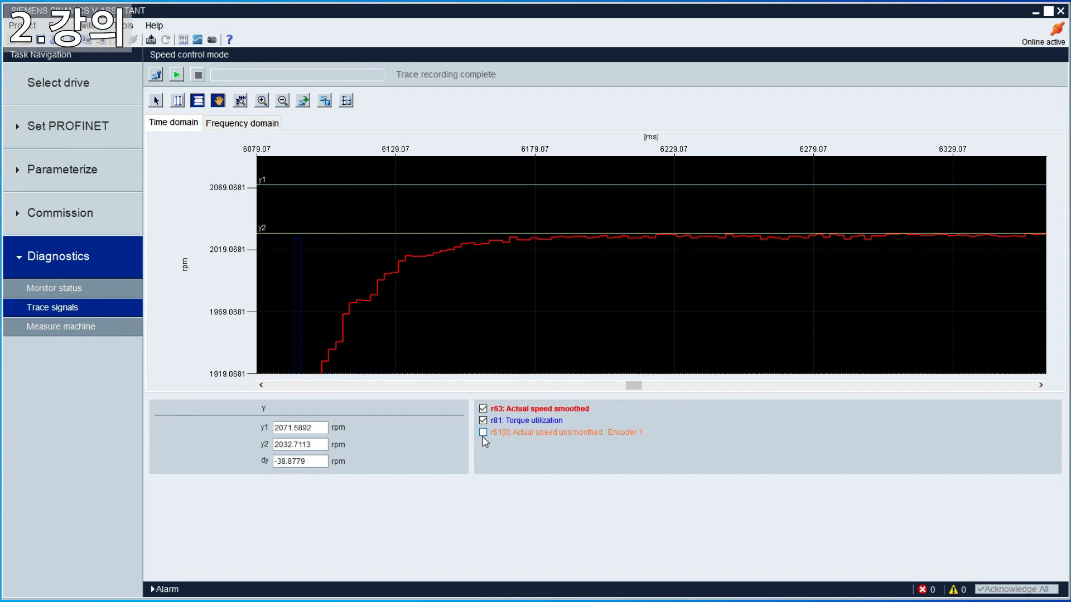
pyautogui.click(570, 432)
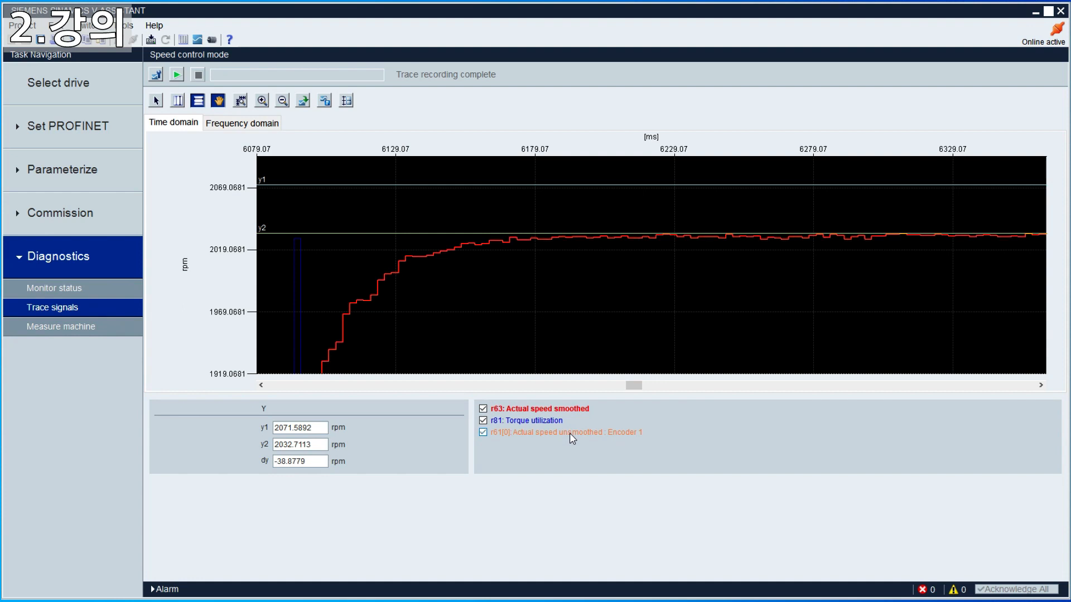
pyautogui.click(570, 434)
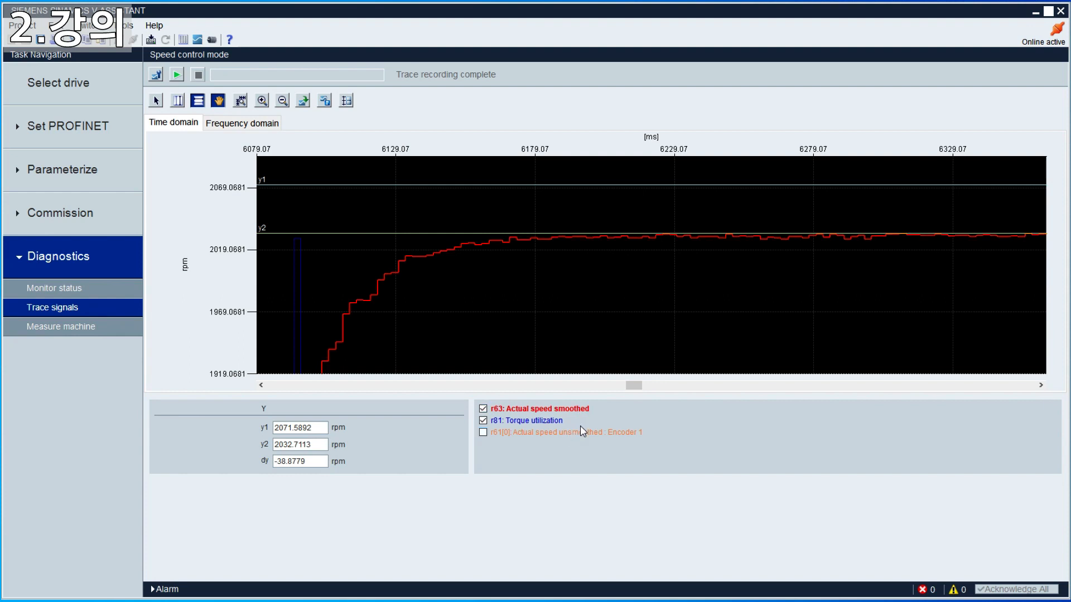
pyautogui.click(593, 435)
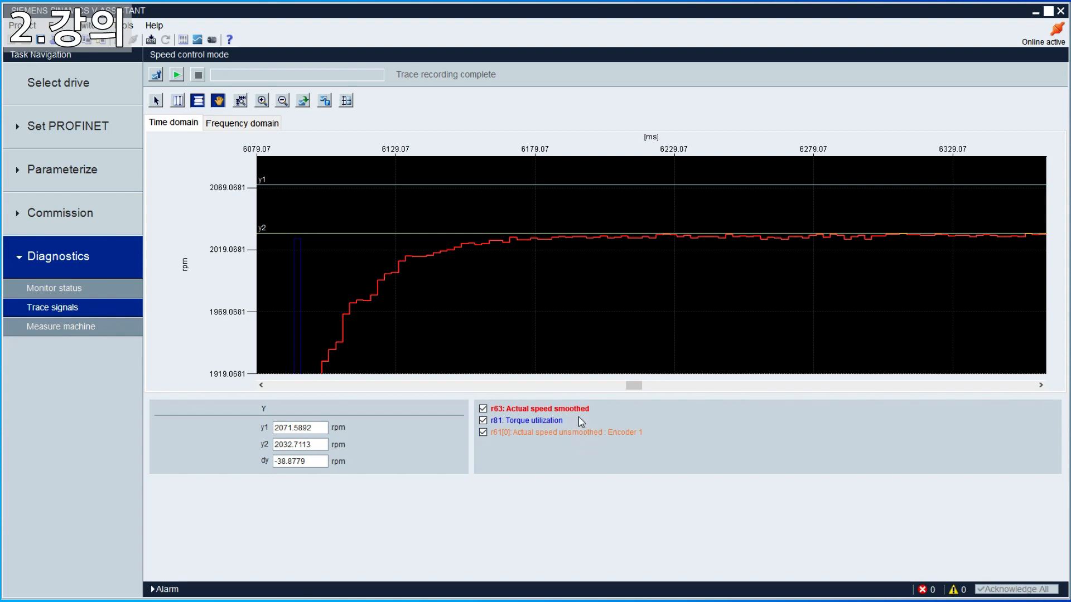
# Toggle the smoothed speed signal off and on so torque utilization becomes the active curve, and toggle the unsmoothed speed signal.
pyautogui.click(579, 412)
pyautogui.click(578, 414)
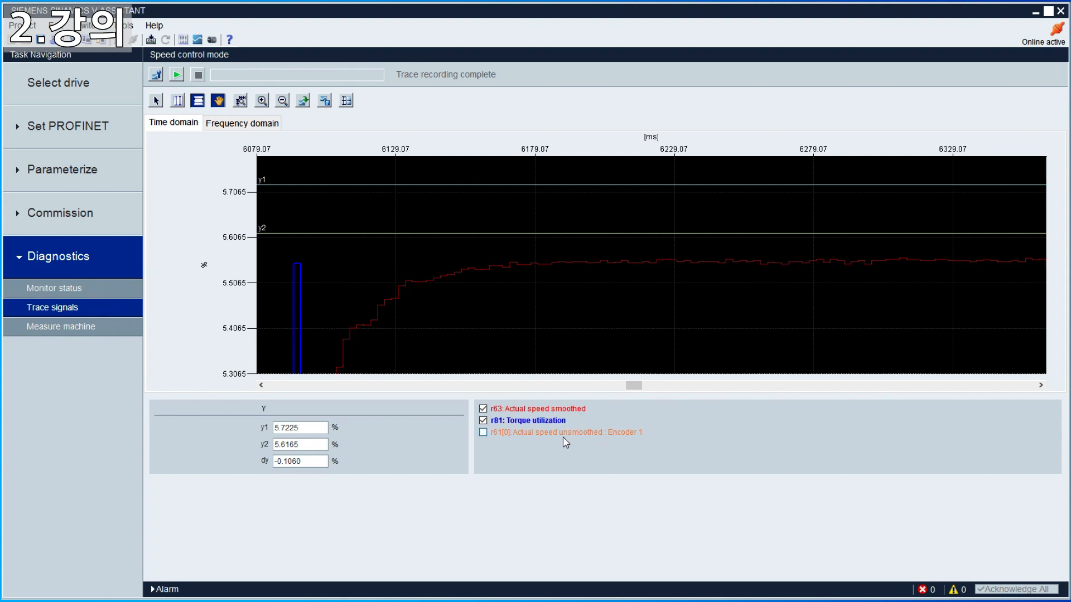
pyautogui.click(564, 439)
# Assign r68 Absolute current actual value as the third analog trace signal and record a new trace.
pyautogui.click(154, 74)
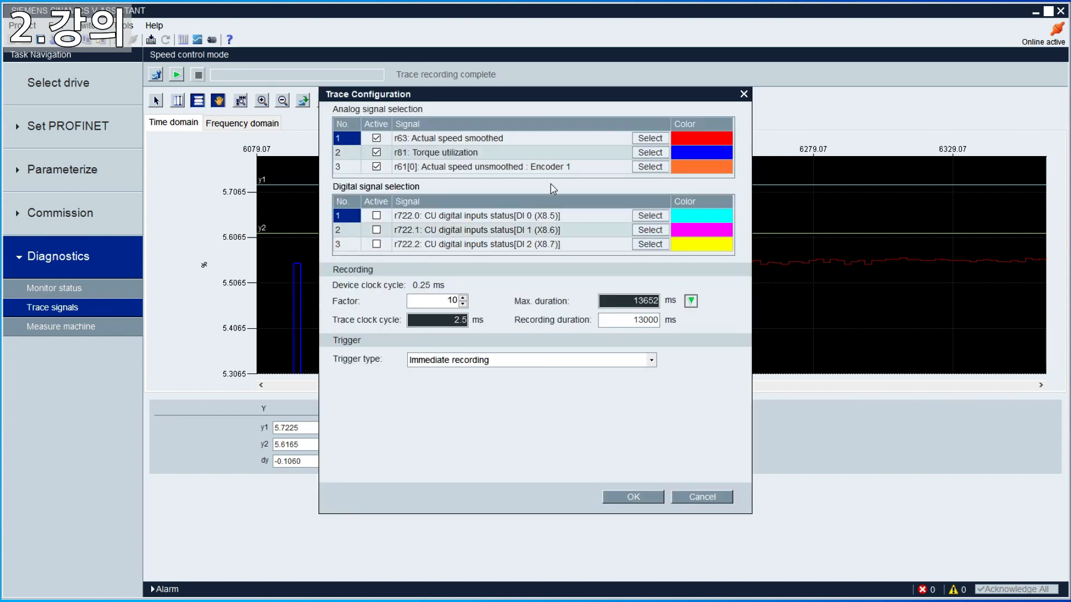
pyautogui.click(651, 167)
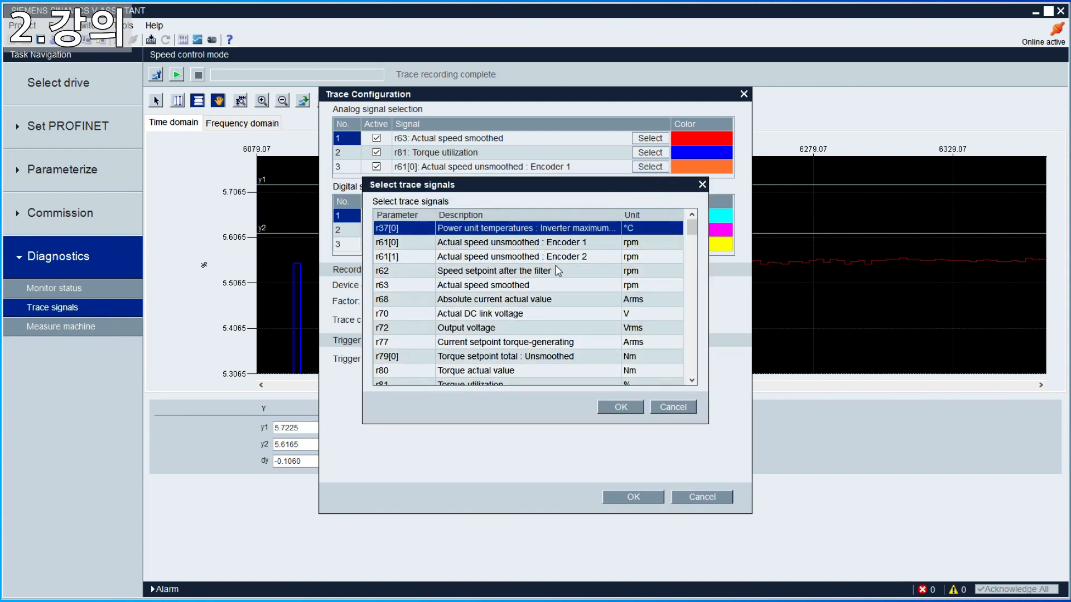
pyautogui.click(552, 299)
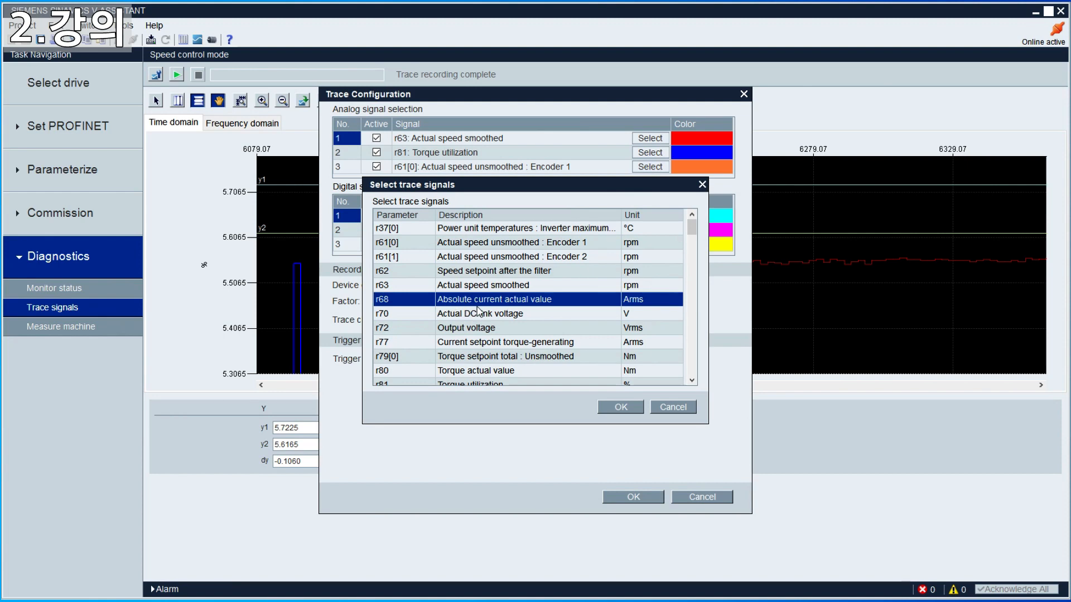
pyautogui.click(625, 411)
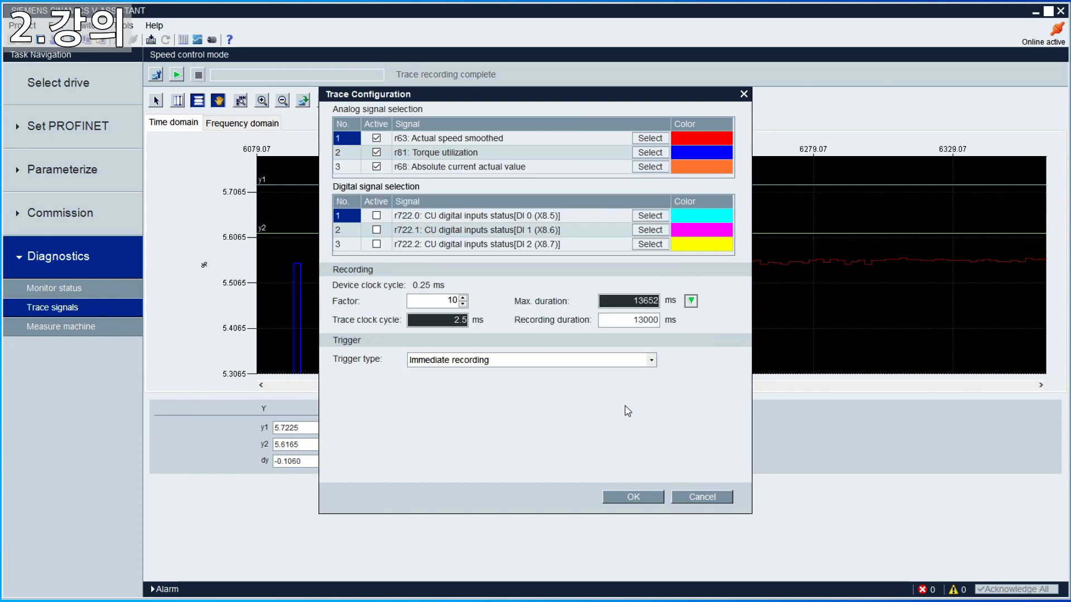
pyautogui.click(627, 498)
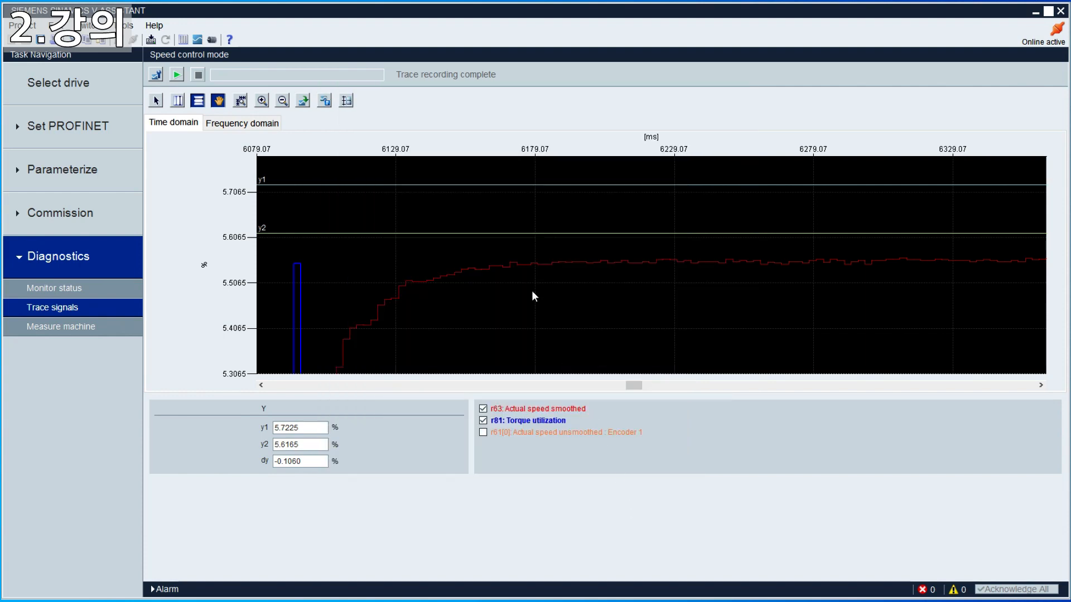
pyautogui.click(176, 75)
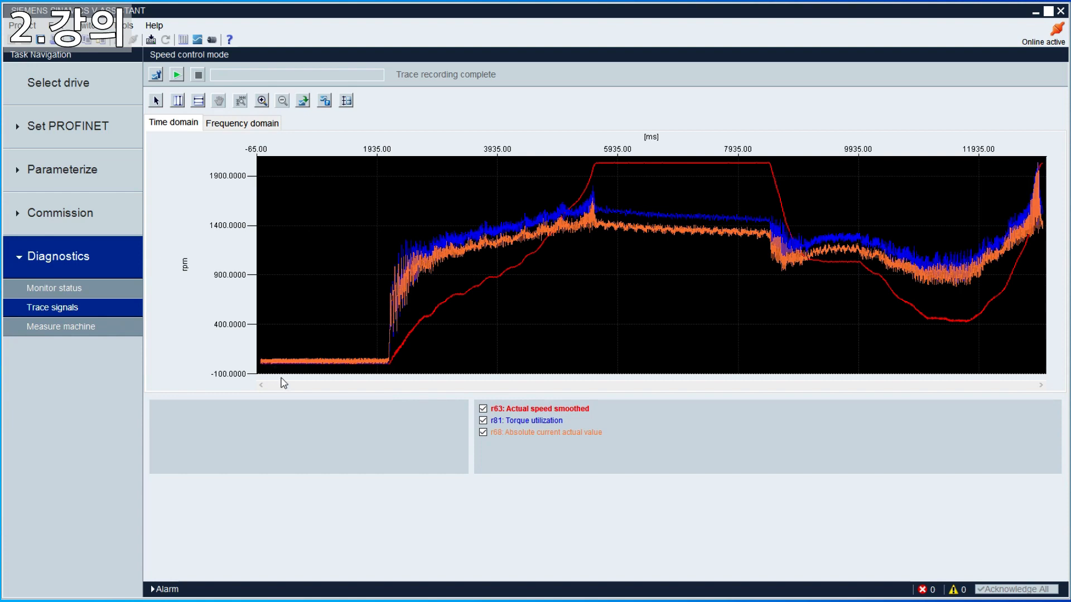
# Examine the absolute current alone and against the torque utilization by hiding and showing signals, and restore all three signals.
pyautogui.click(483, 421)
pyautogui.click(483, 409)
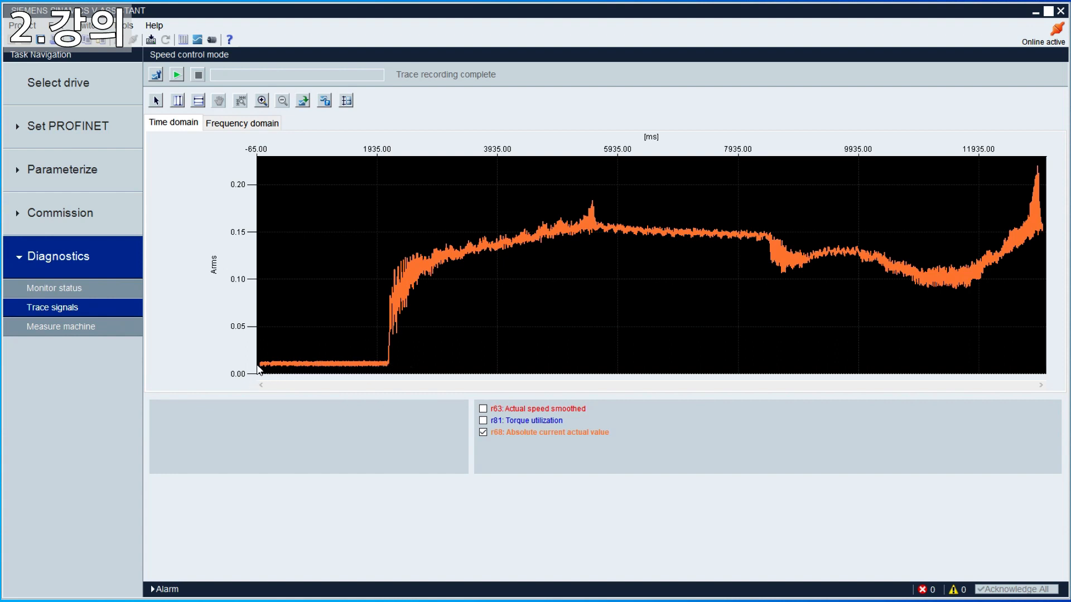
pyautogui.click(483, 422)
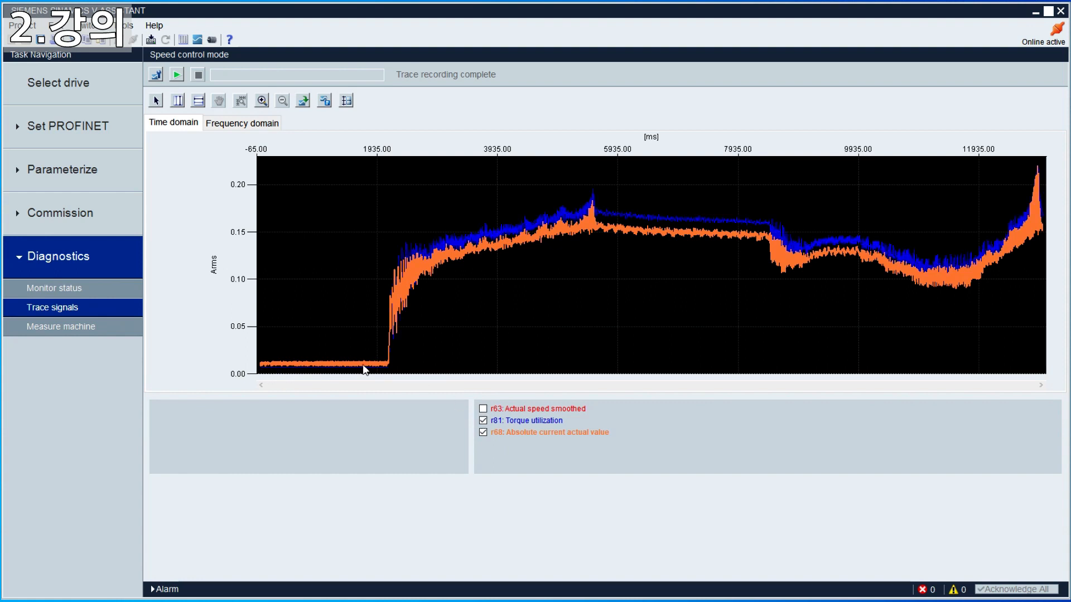
pyautogui.click(483, 433)
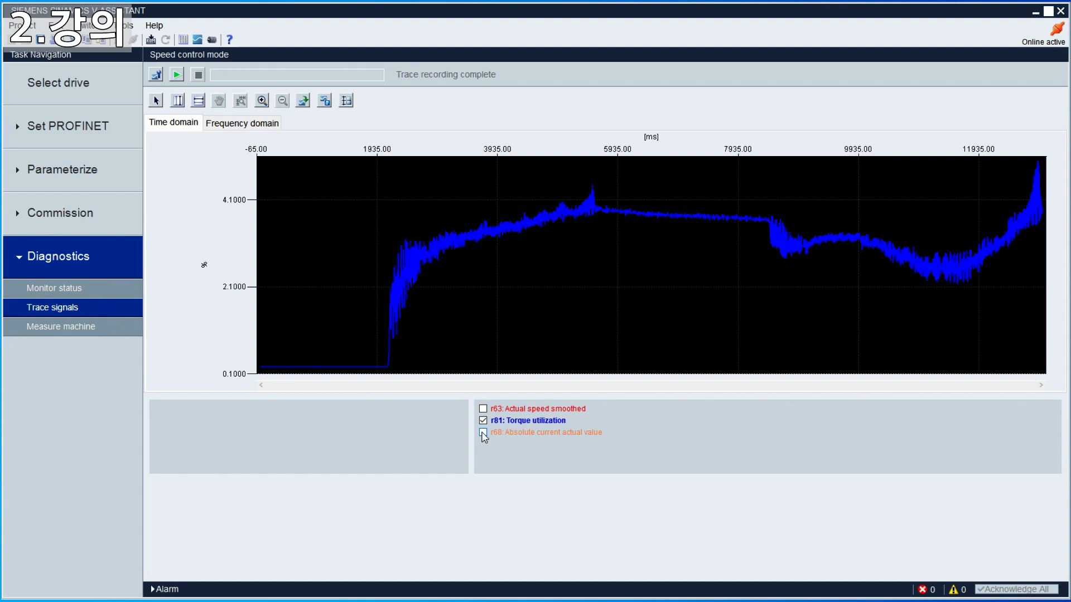
pyautogui.click(483, 432)
pyautogui.click(483, 421)
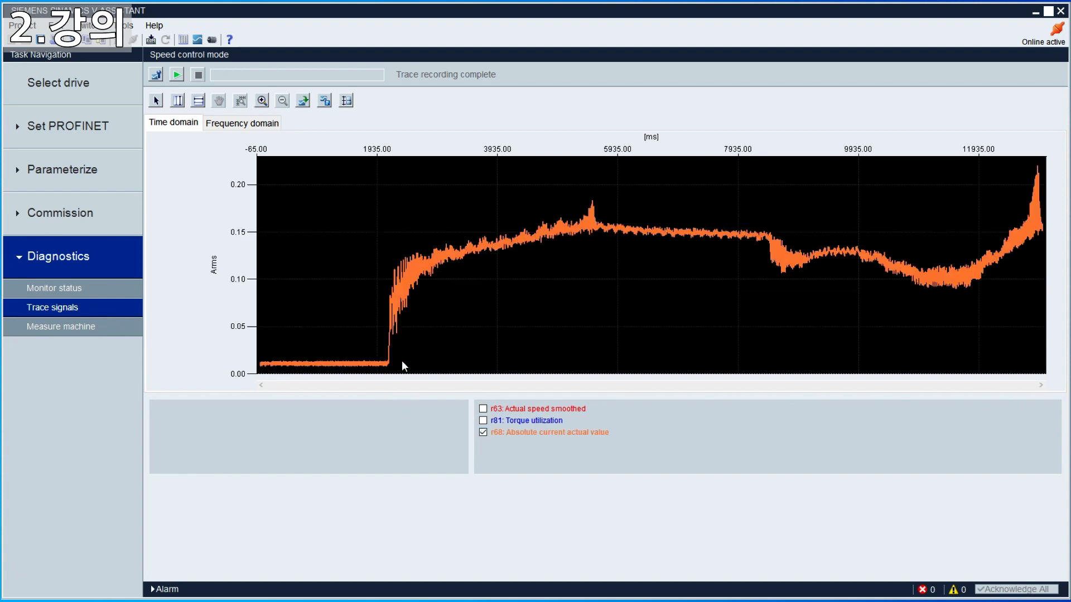
pyautogui.click(483, 421)
pyautogui.click(483, 409)
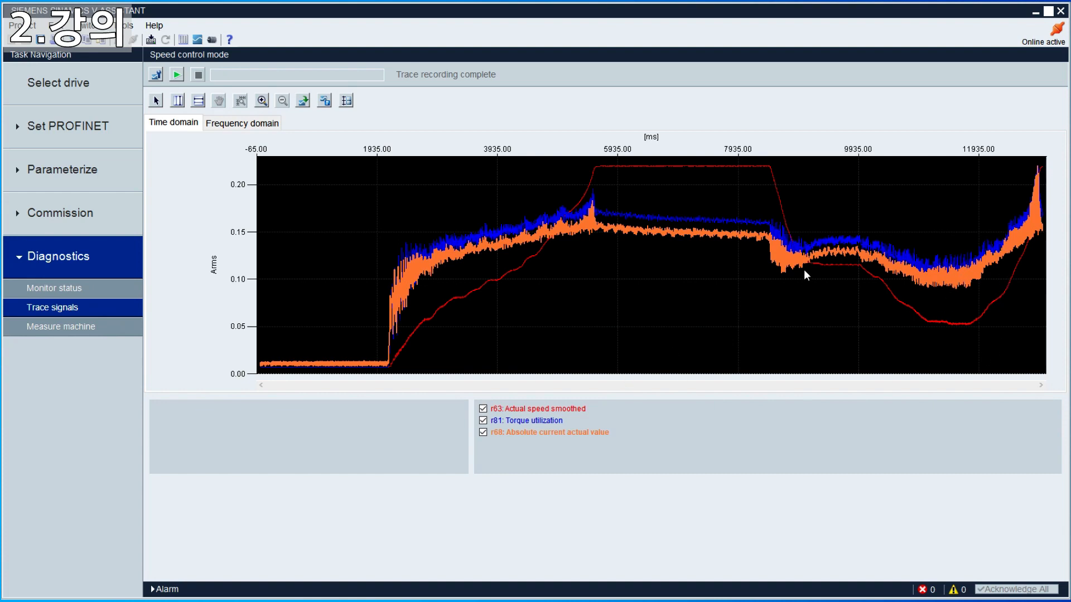
# Examine the new trace across its full time range, and toggle the scaling reset on and off.
pyautogui.moveTo(998, 194); pyautogui.dragTo(834, 200)
pyautogui.moveTo(881, 385); pyautogui.dragTo(282, 385)
pyautogui.click(240, 101)
pyautogui.click(352, 106)
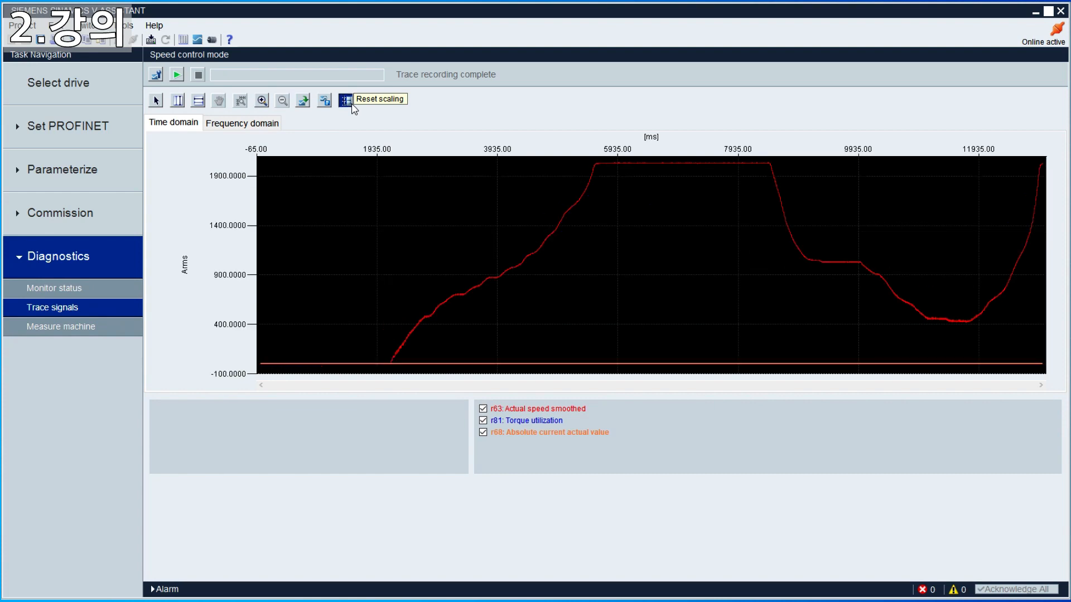
pyautogui.click(346, 102)
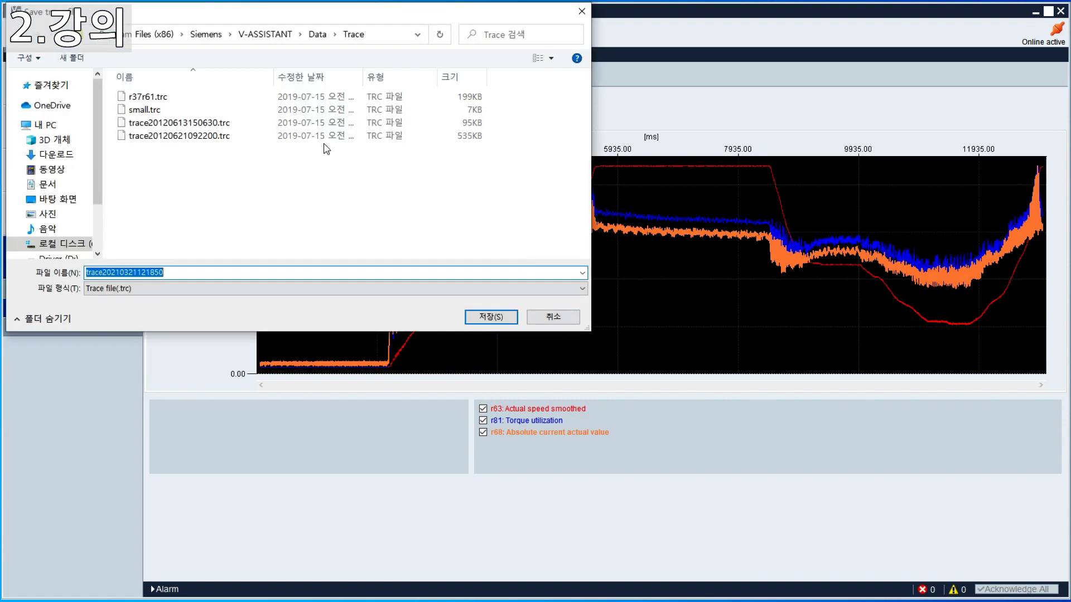
# Examine the stored trace files in the save and load dialogs, and cancel both dialogs.
pyautogui.click(310, 192)
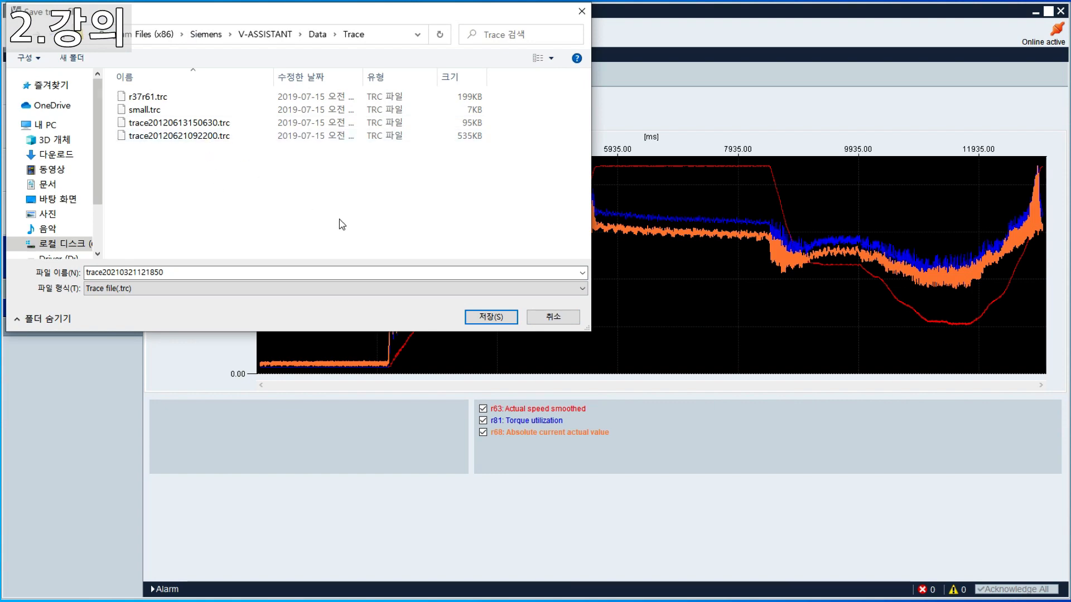
pyautogui.click(552, 318)
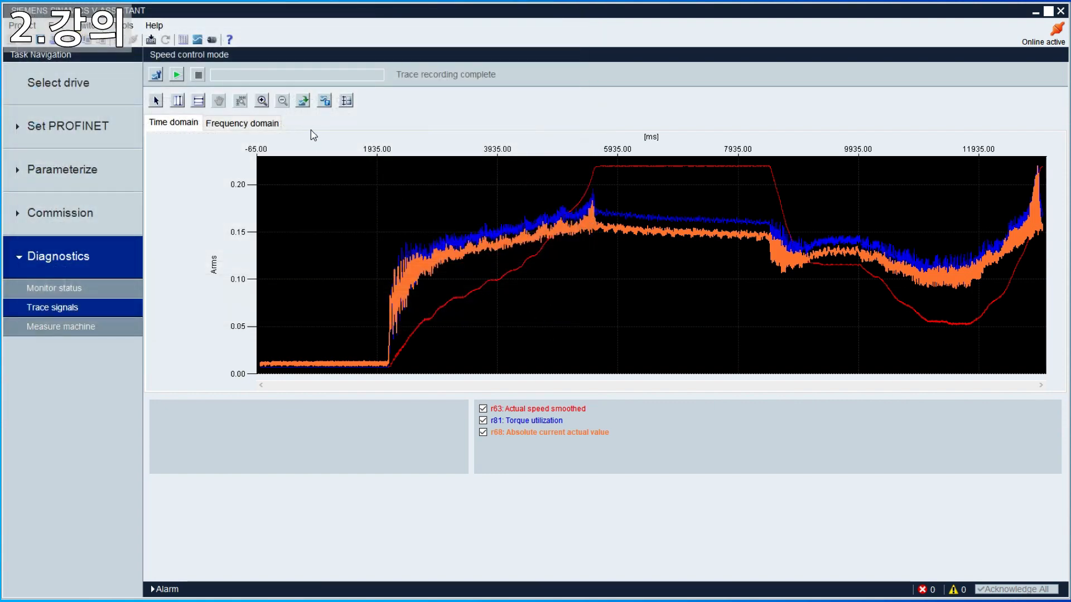
pyautogui.click(303, 103)
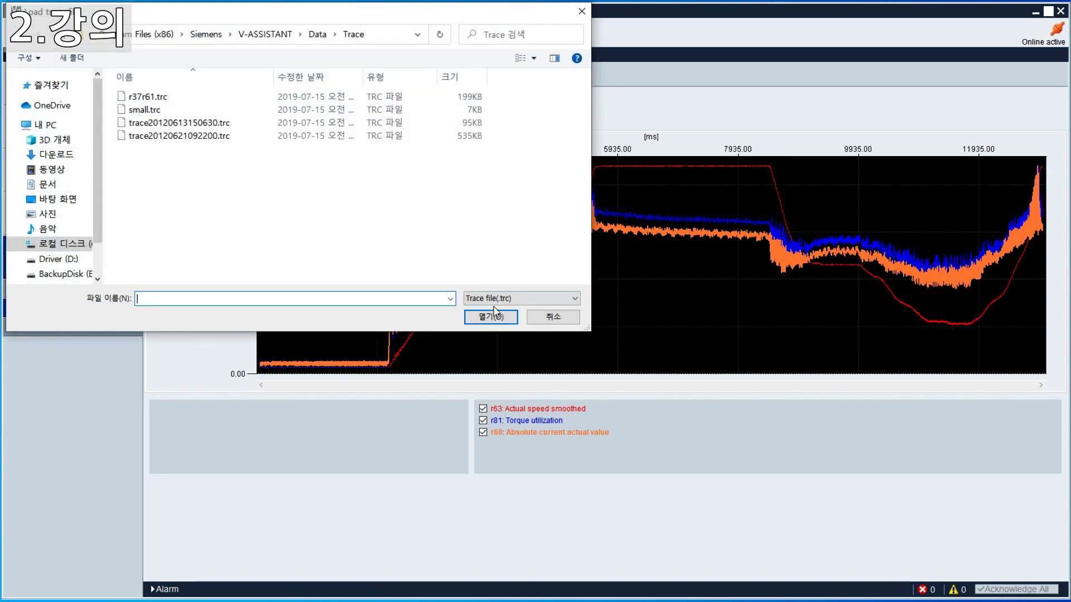
pyautogui.click(549, 316)
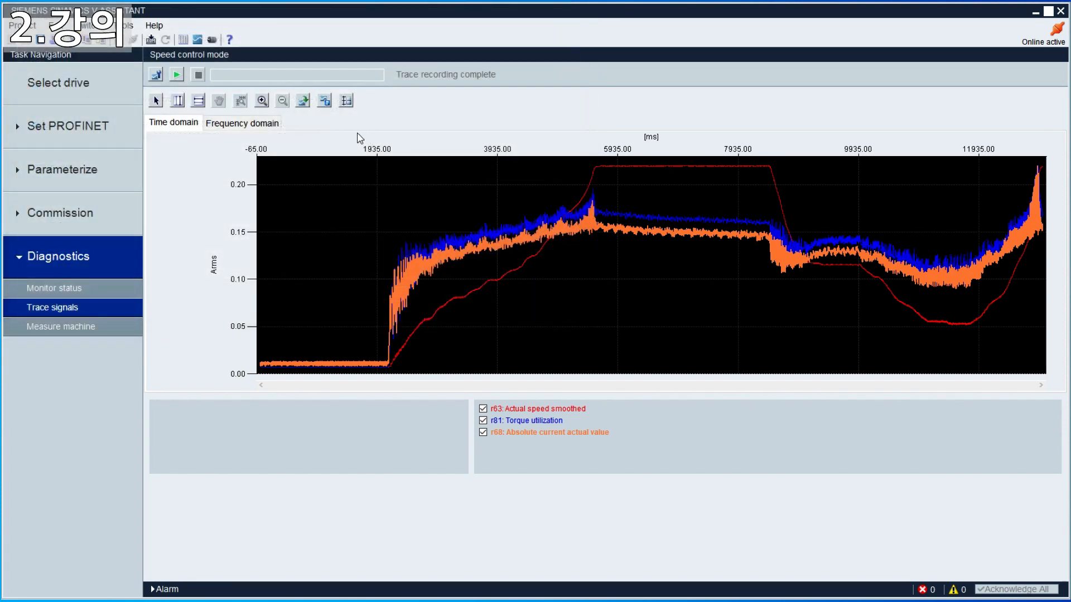
# Load the trace file small.trc, and open and cancel the dialog for saving the trace.
pyautogui.click(303, 100)
pyautogui.doubleClick(188, 107)
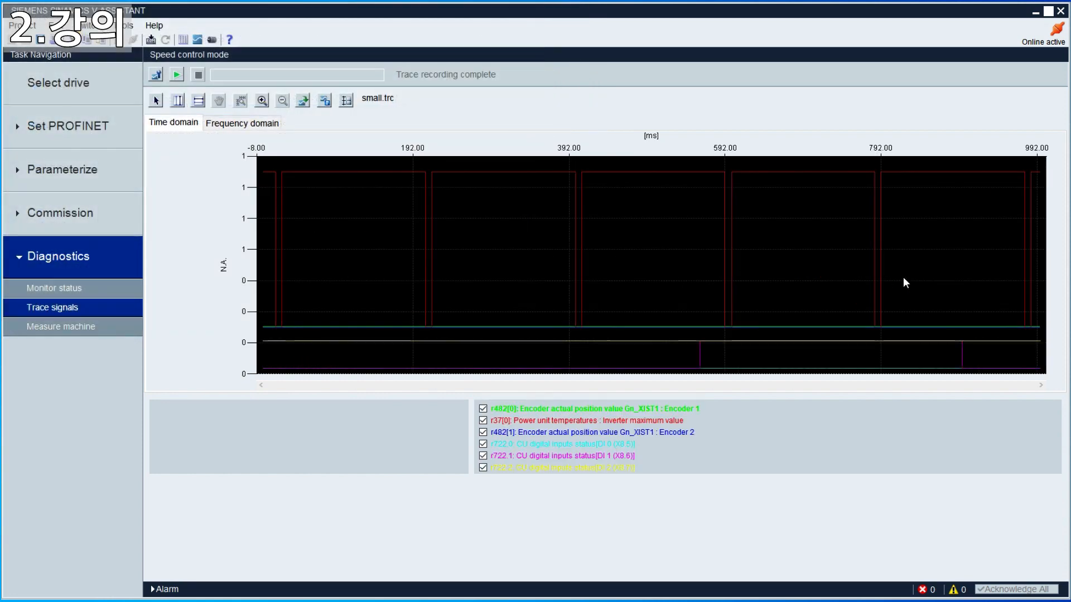
pyautogui.click(324, 102)
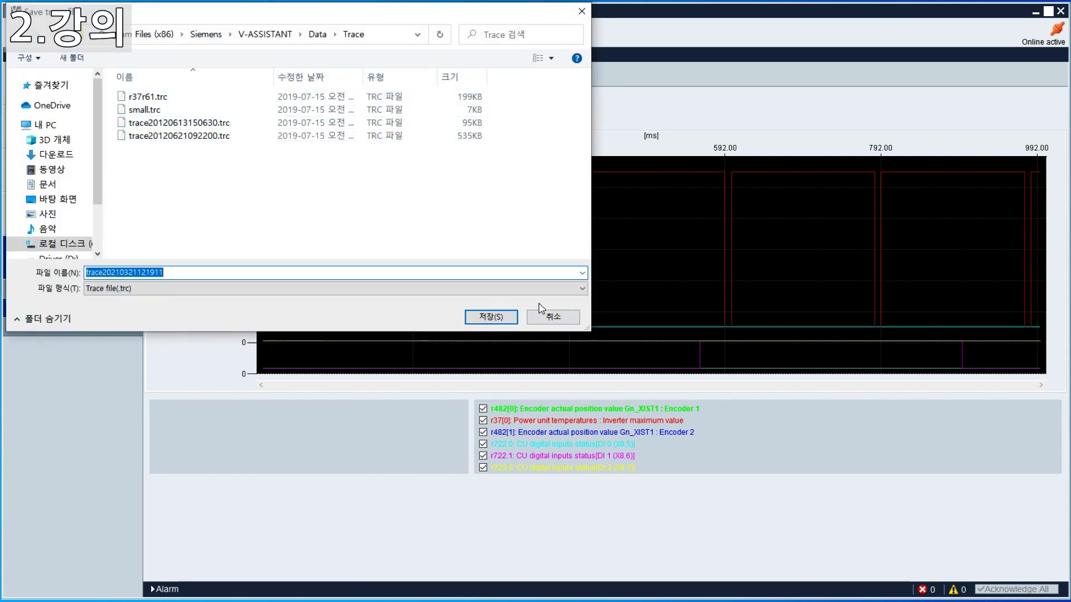
pyautogui.click(550, 315)
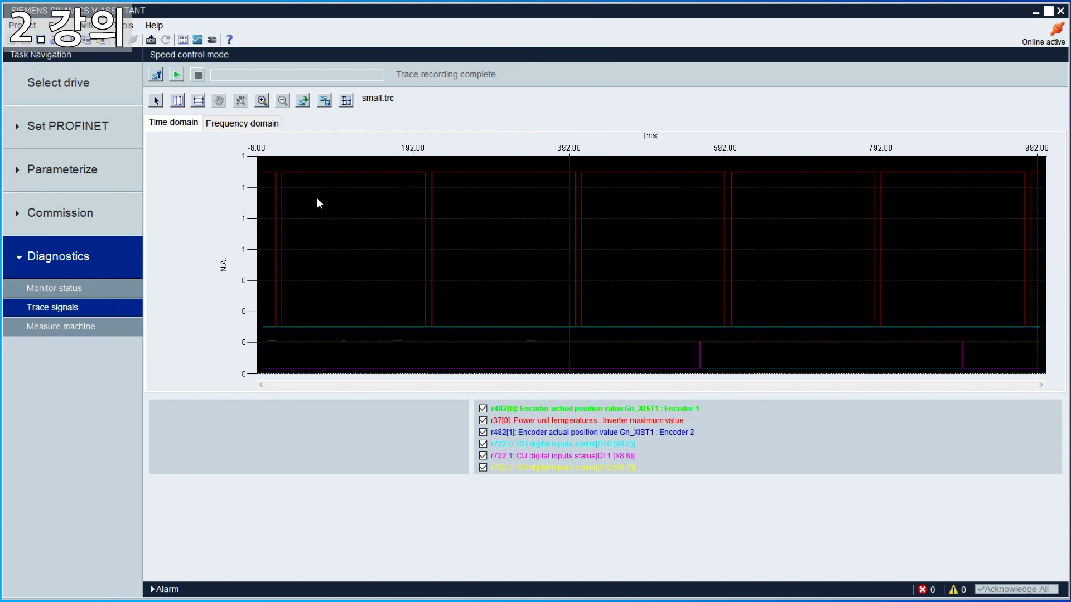